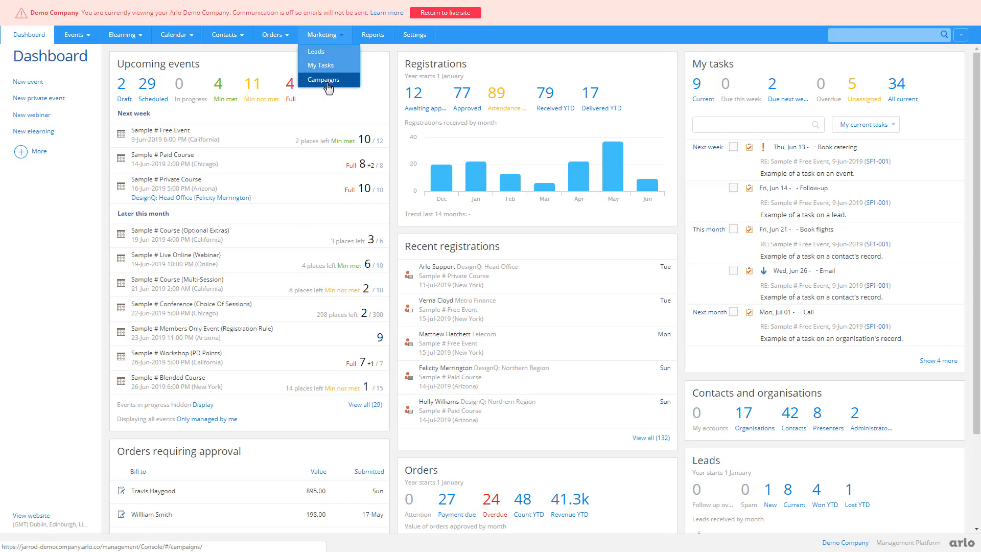
Create a new Email campaign named "Sample Campaign" running from 10-Jun-2019 to 14-Jun-2019.
click(327, 82)
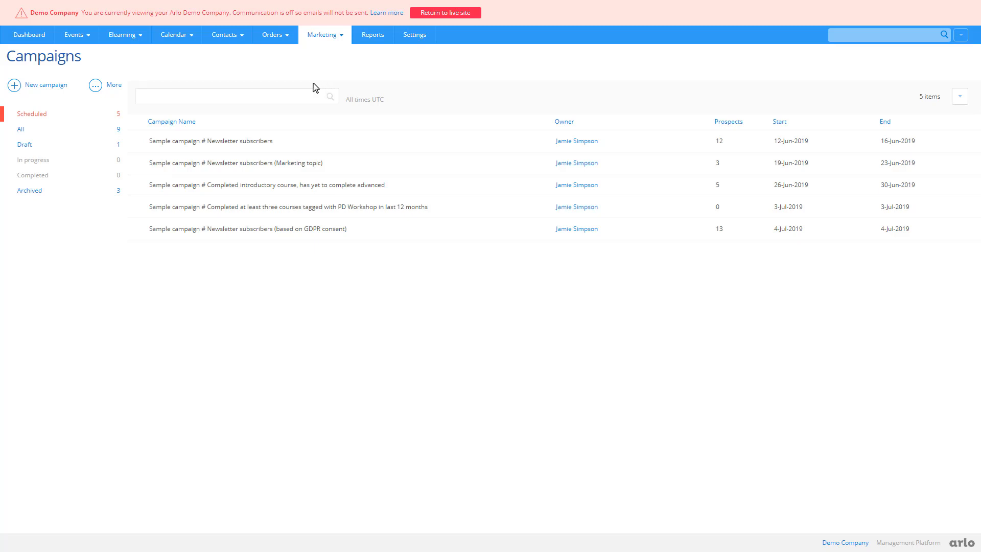
click(54, 84)
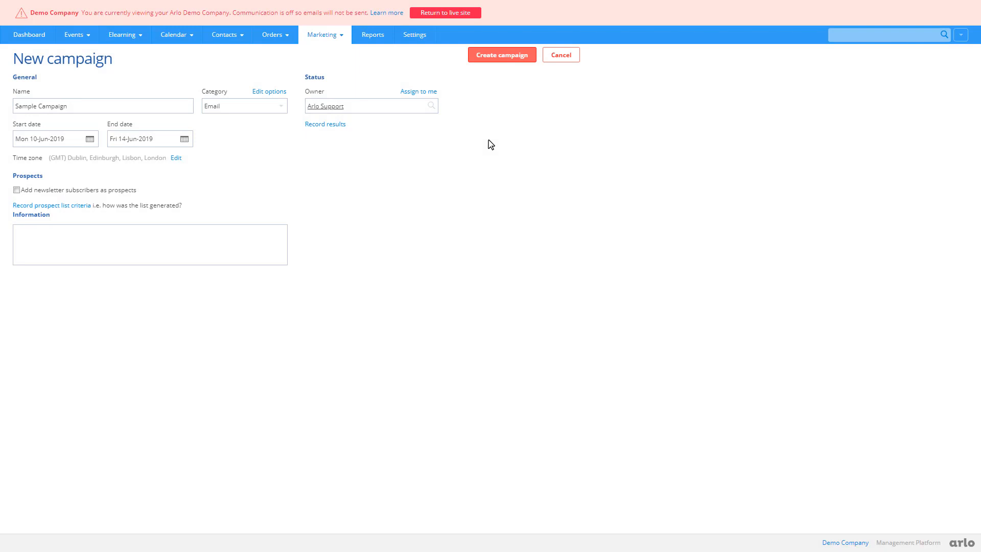
click(502, 62)
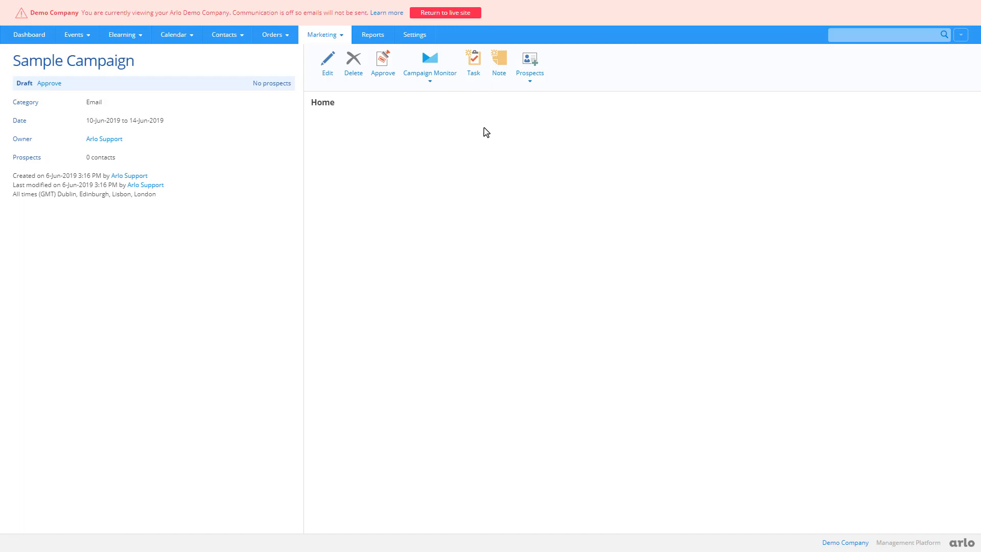
Start adding contacts to the campaign as prospects, using the All contacts list as the source.
click(542, 88)
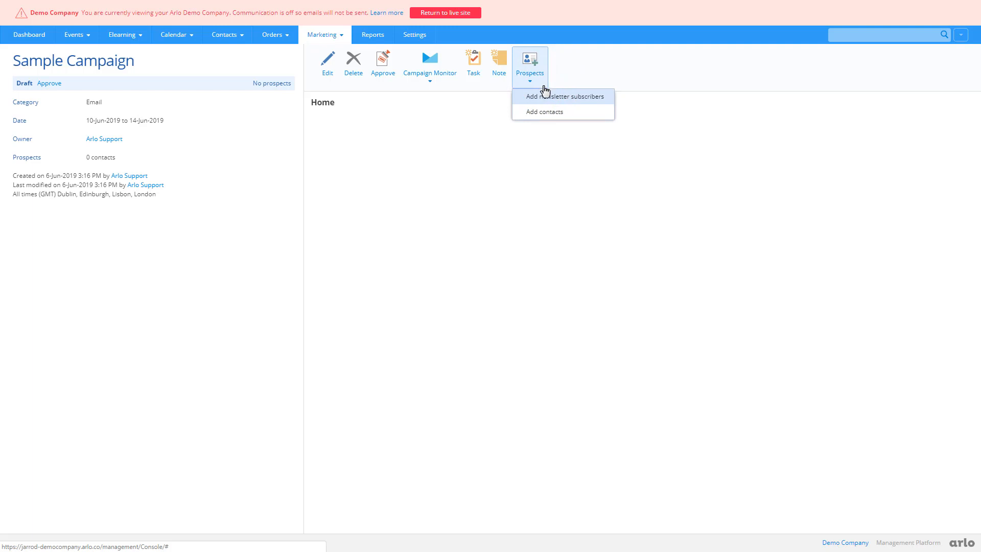
click(553, 113)
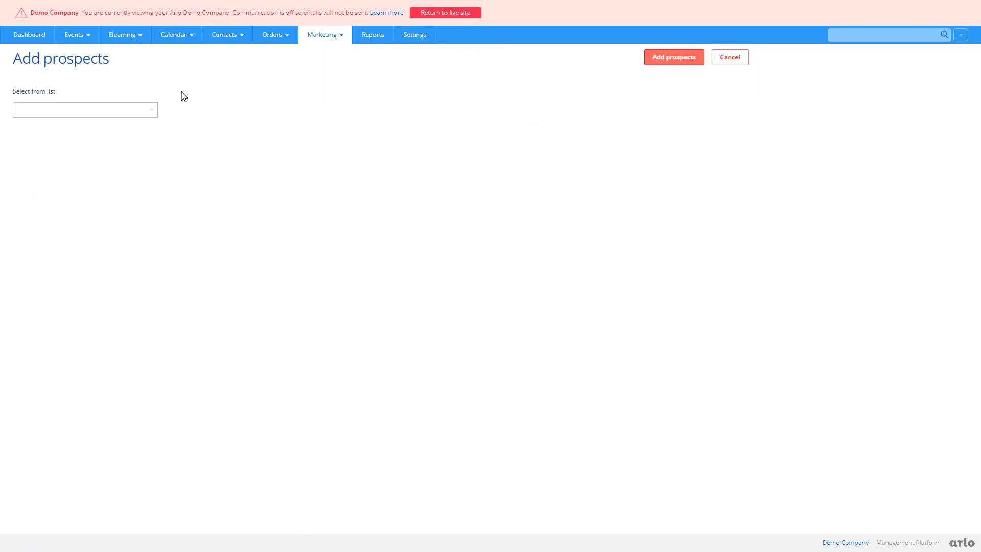
click(139, 109)
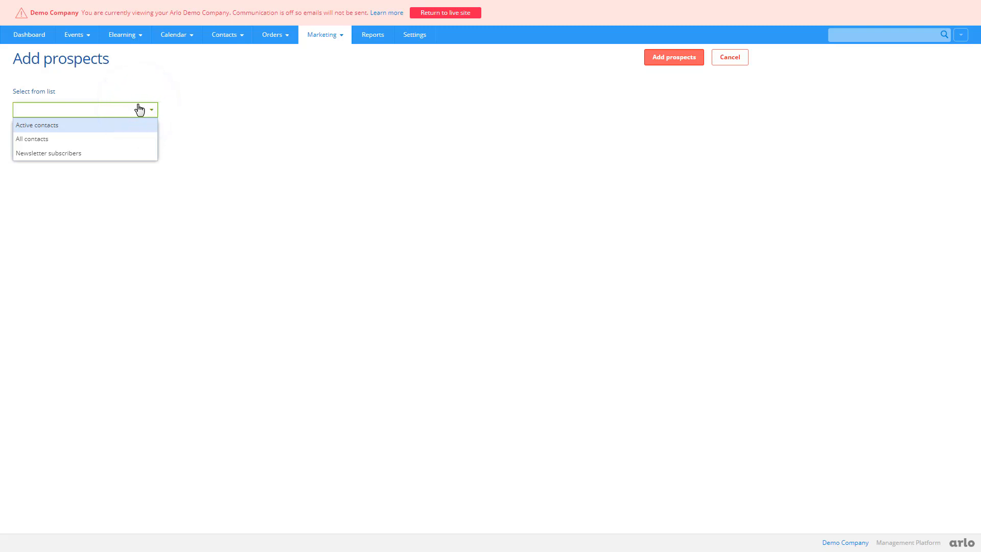
key(Down)
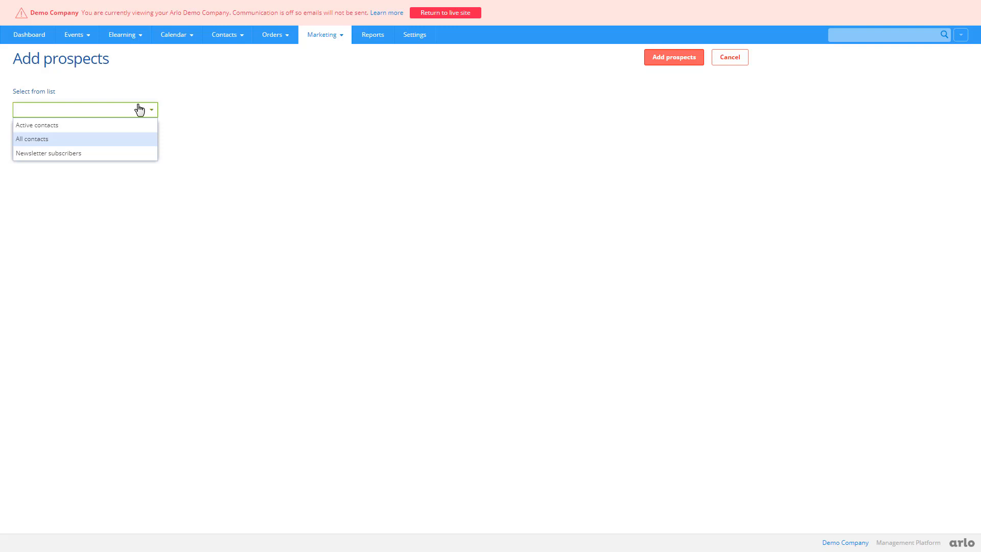
key(Down)
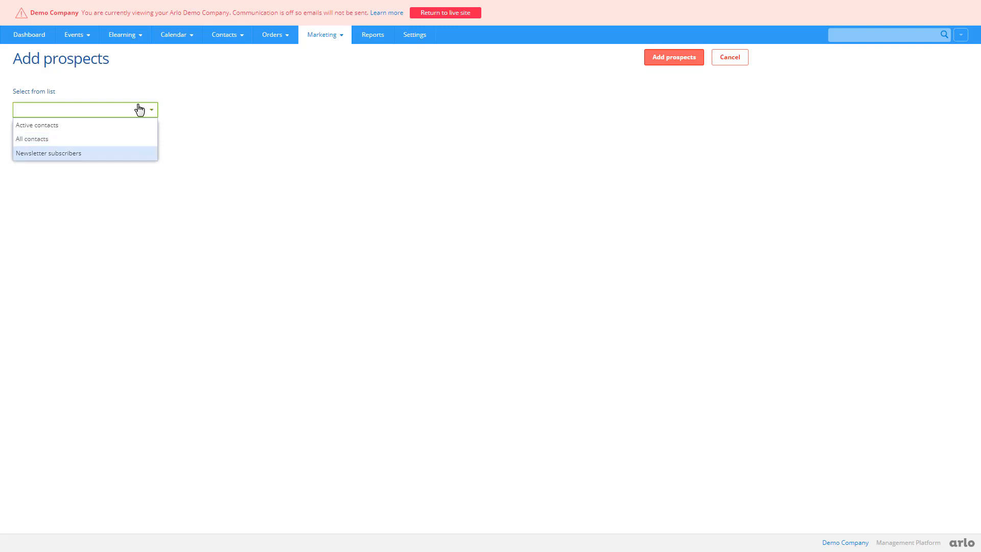
key(Up)
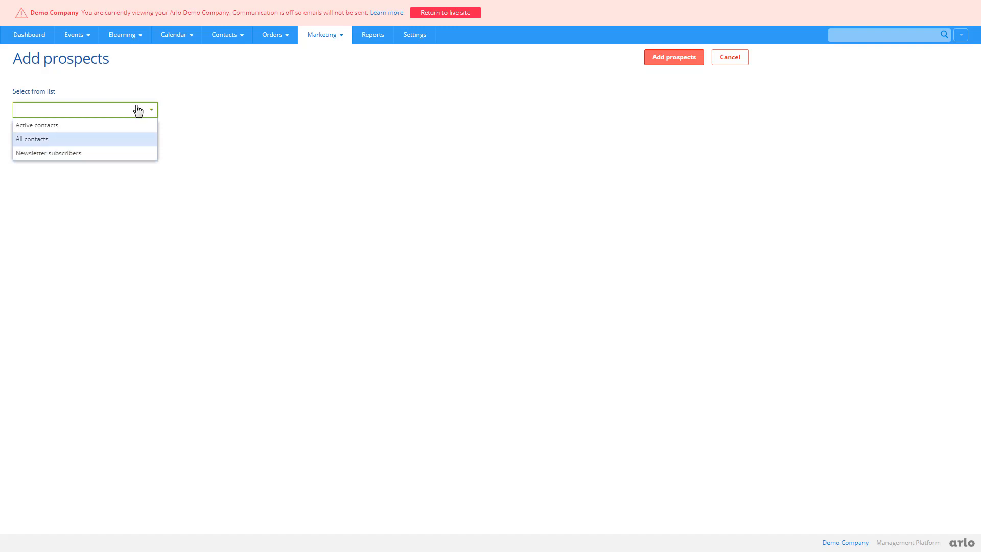
click(102, 145)
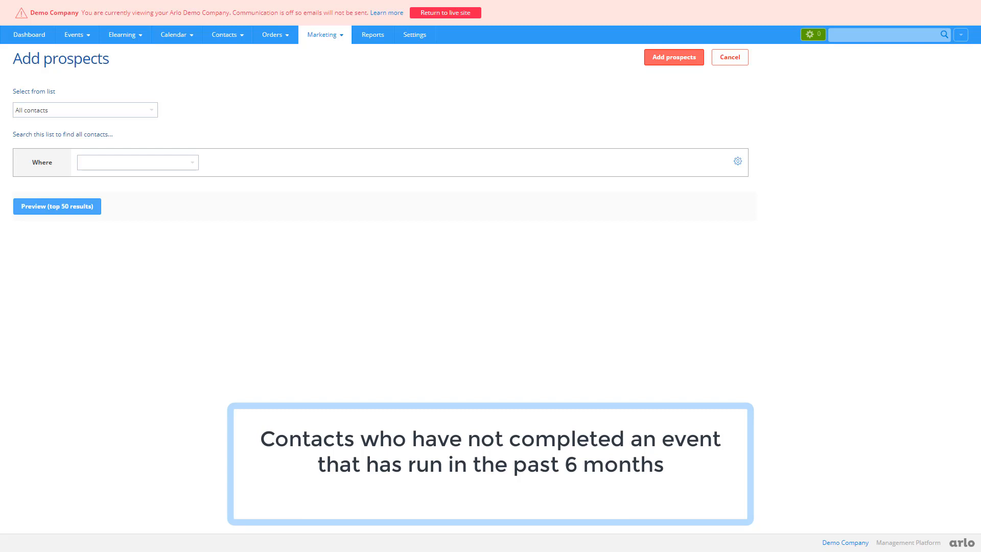
Add a "Has registrations matching..." condition to the contact search that finds Exactly 0 records.
click(118, 163)
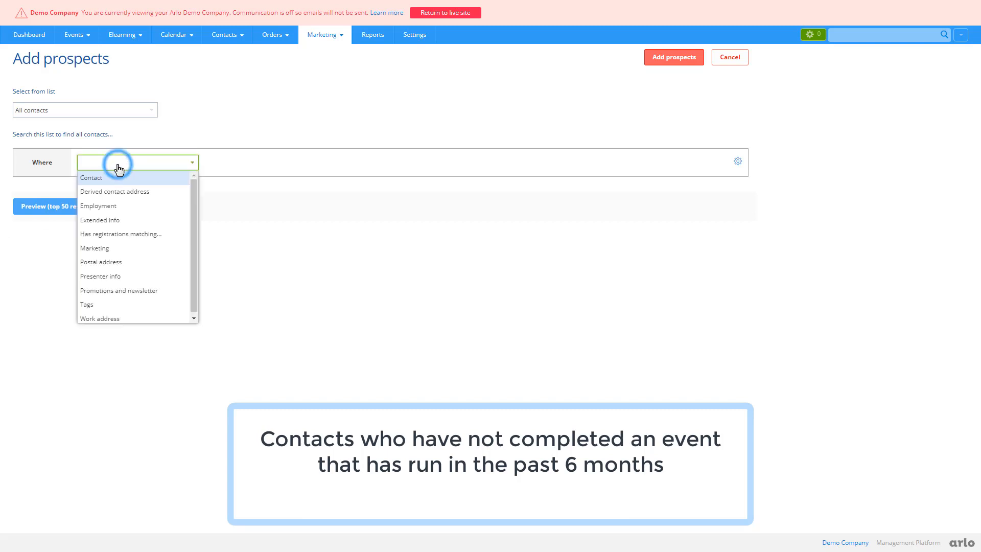
click(90, 236)
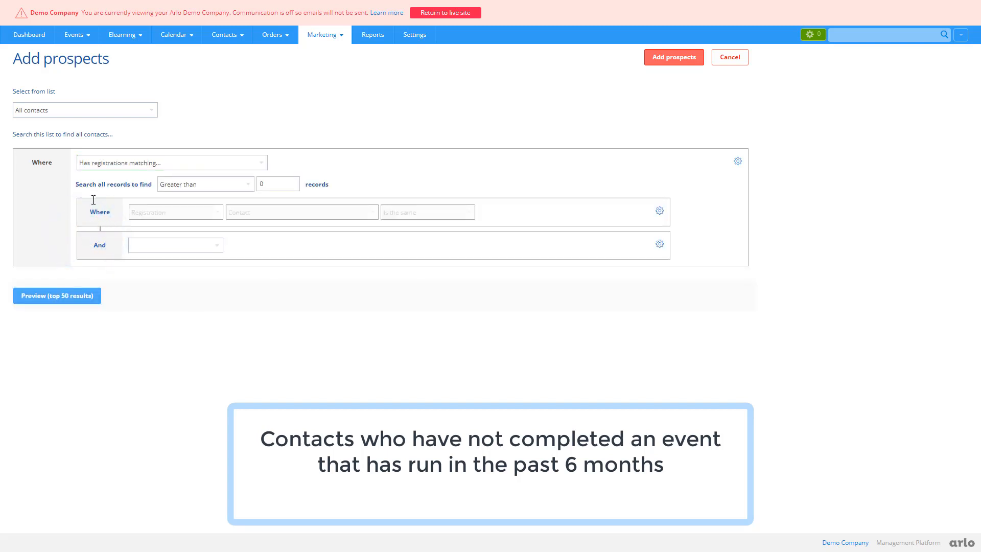
click(241, 185)
click(219, 205)
Set the nested registration condition to filter on the Event's Start date.
click(211, 250)
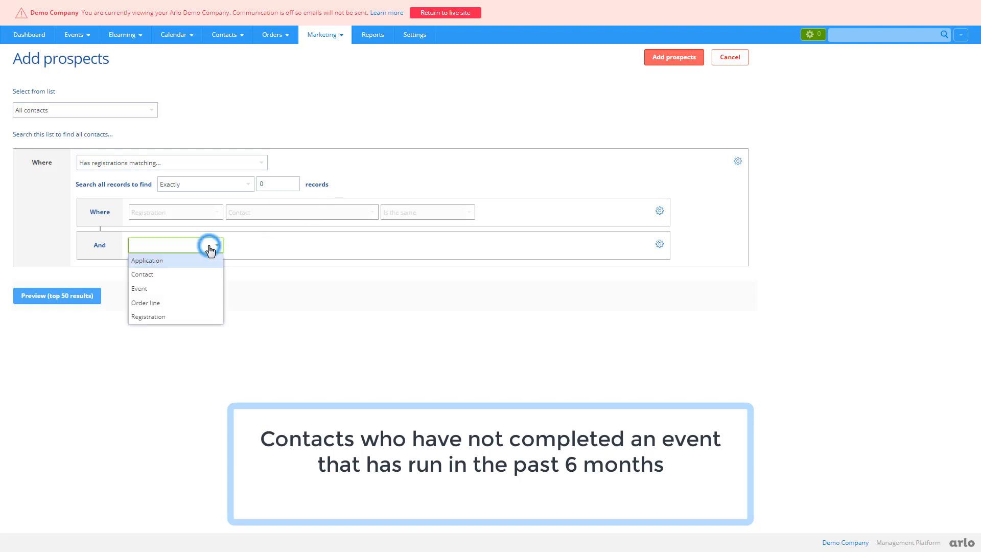
click(161, 291)
click(252, 245)
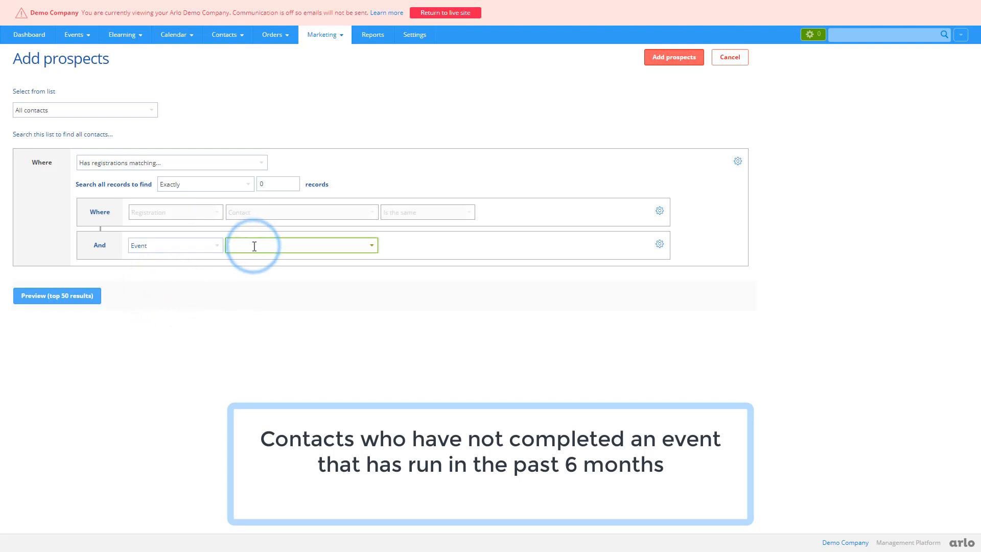
text(star)
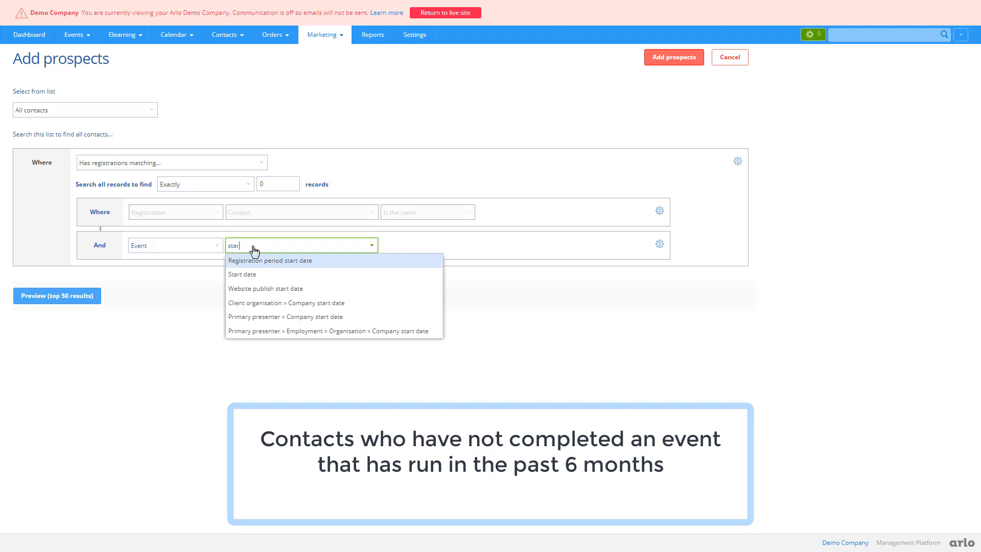
key(Down)
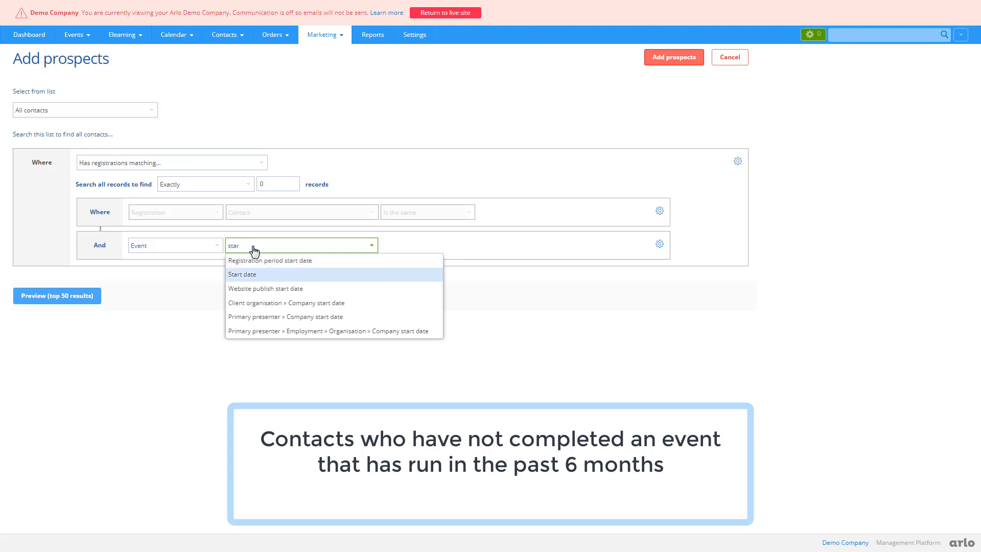
click(245, 273)
Limit the event start date to "Is within previous (period)" of 6 Months.
click(428, 247)
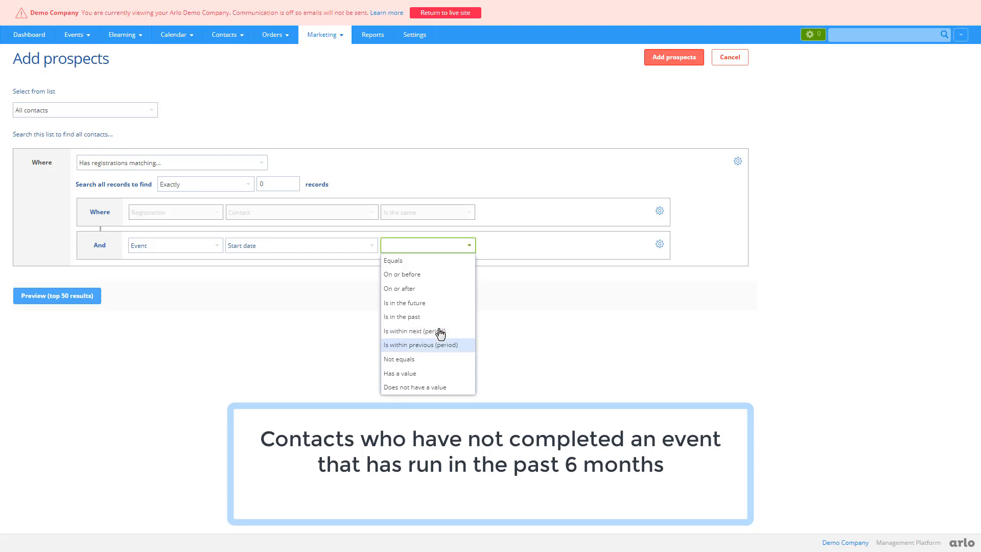
click(413, 345)
double_click(489, 248)
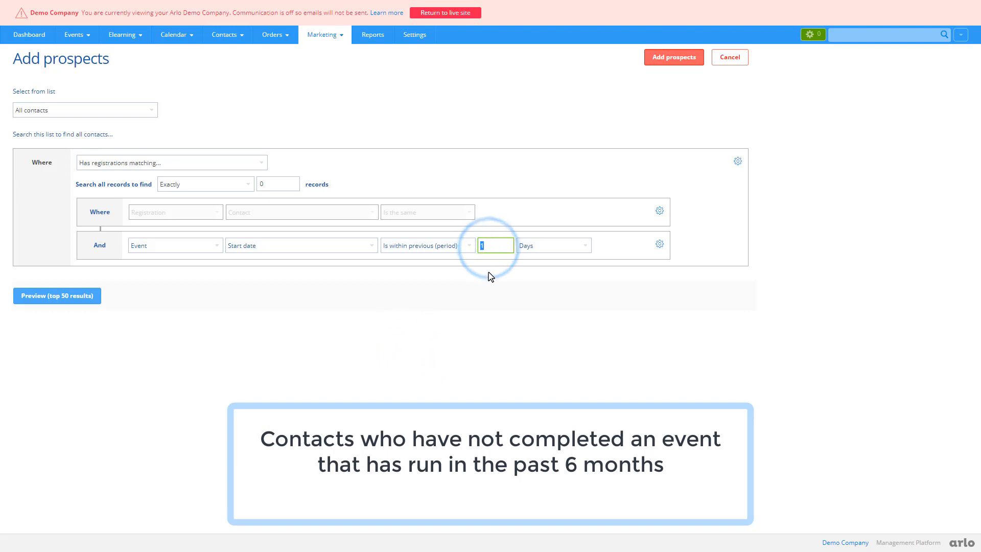
text(6)
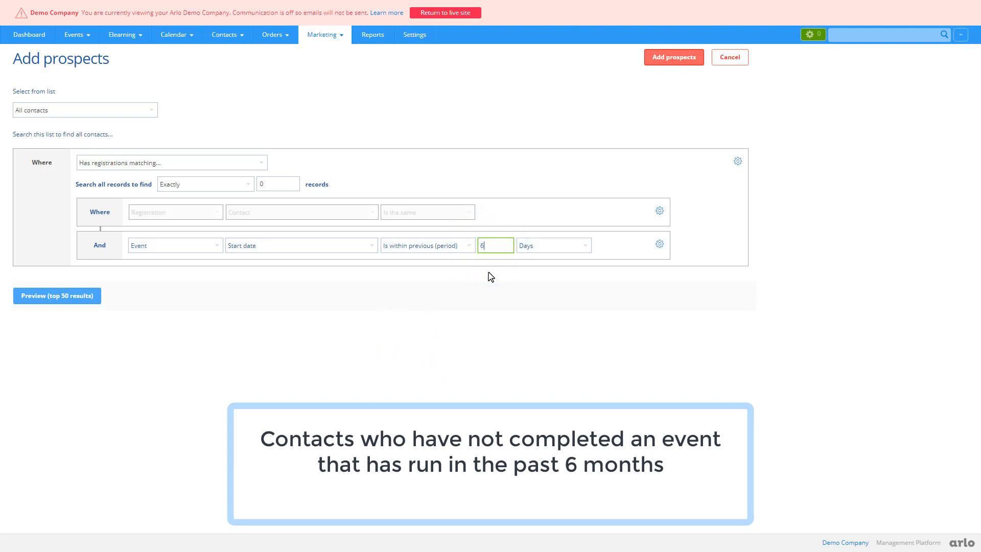
click(534, 250)
click(590, 249)
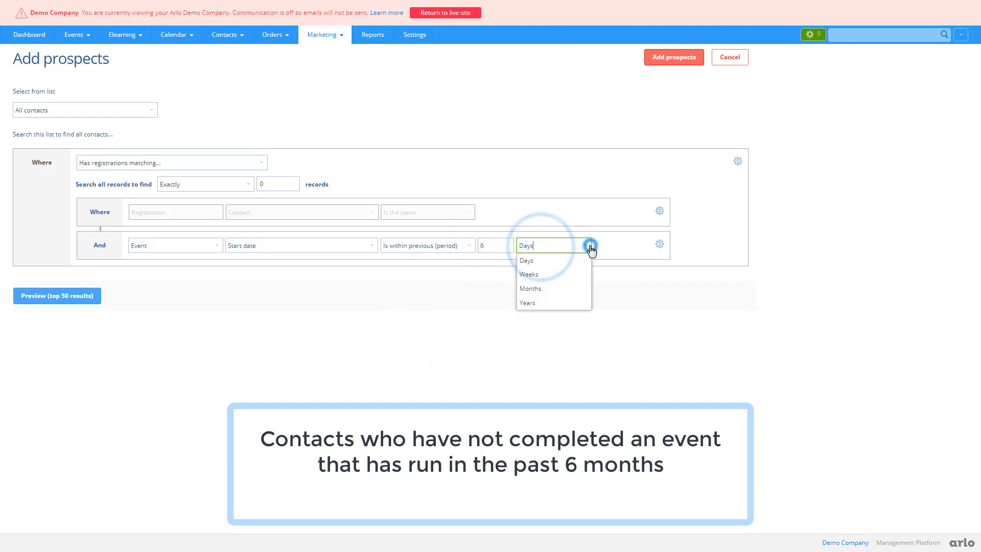
click(532, 288)
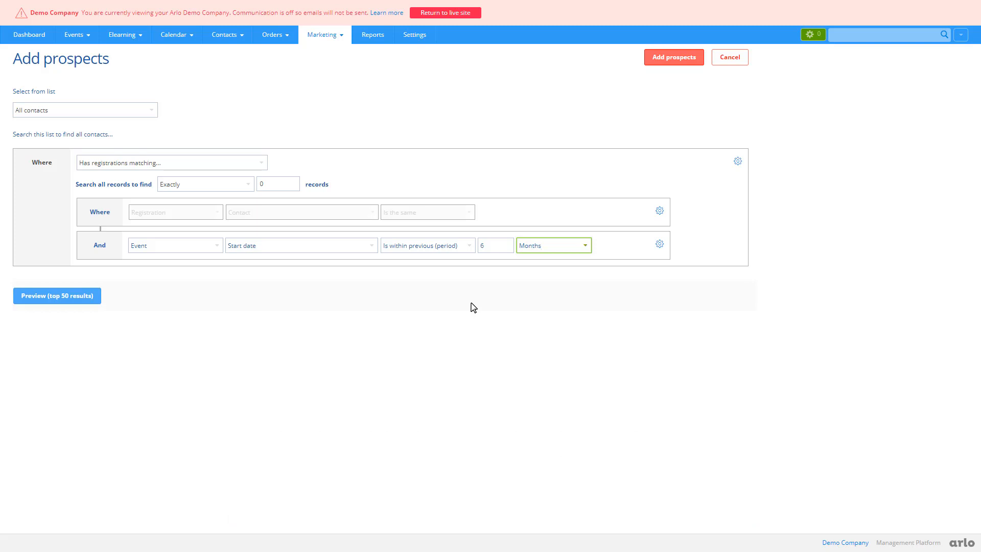
Preview the contacts matching the search and add them to the campaign as prospects.
click(40, 296)
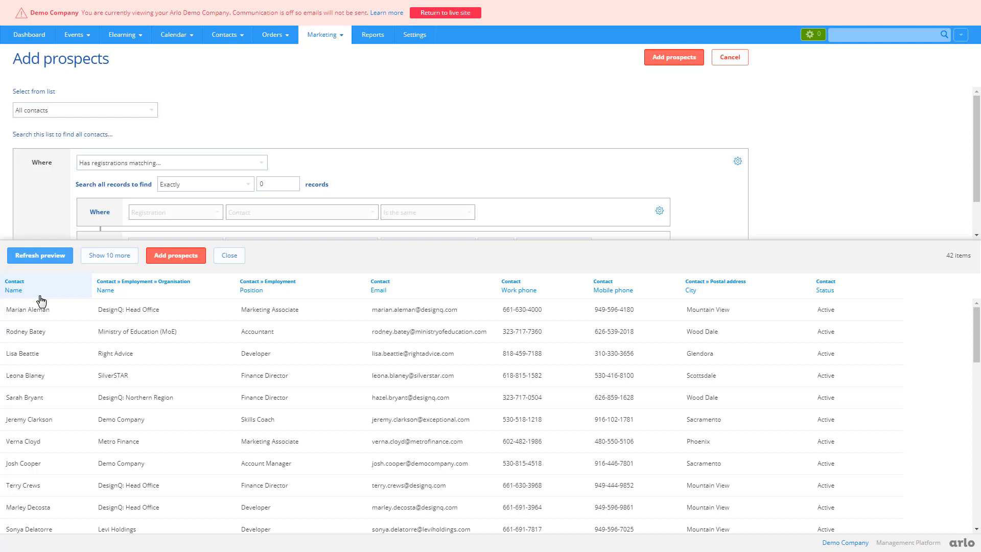
click(184, 259)
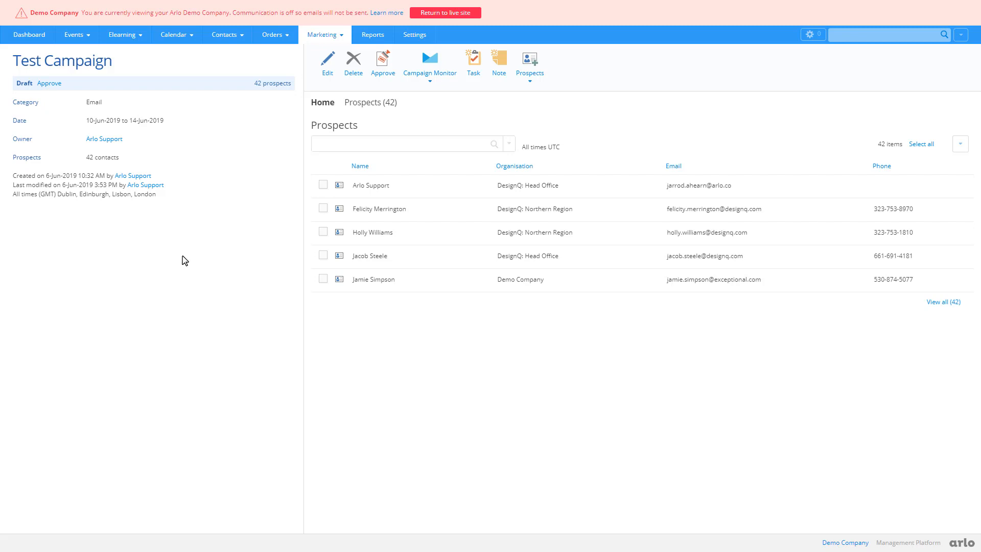
Select all prospects in the campaign and remove them.
click(322, 256)
click(322, 233)
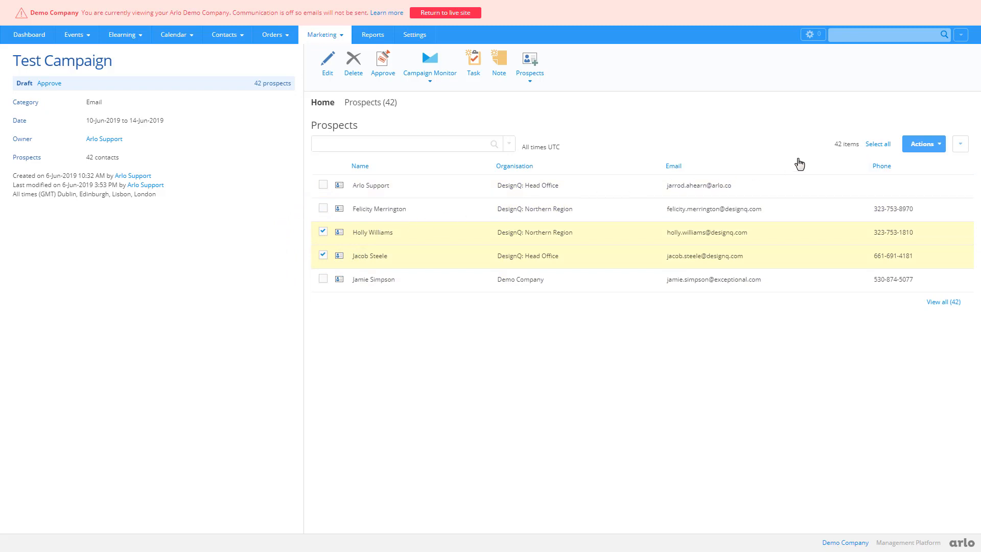
click(877, 147)
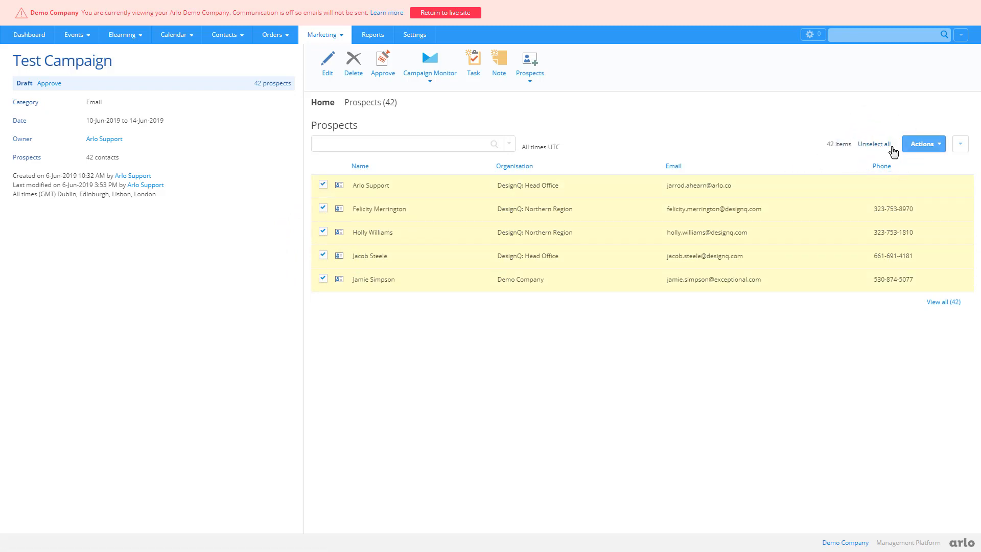
click(917, 152)
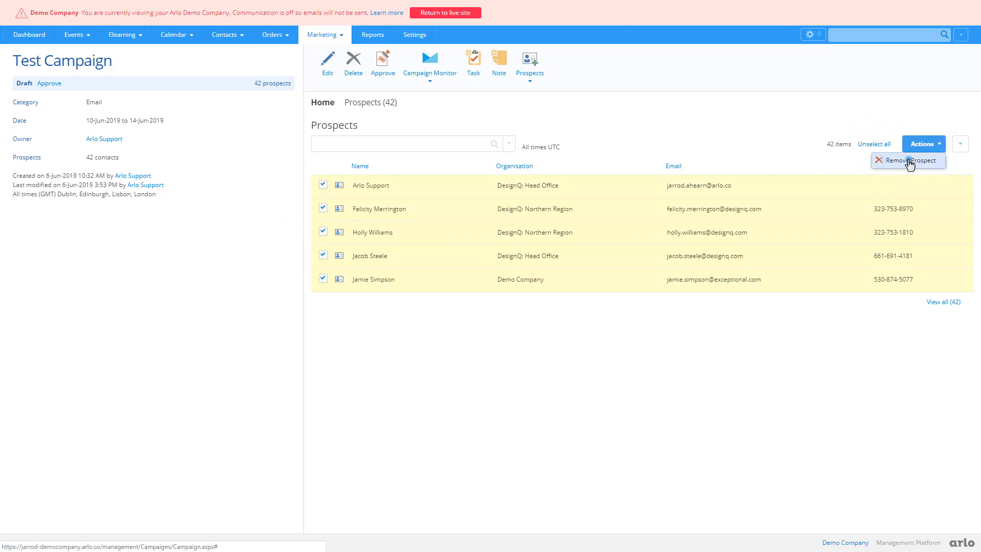
click(911, 160)
click(517, 307)
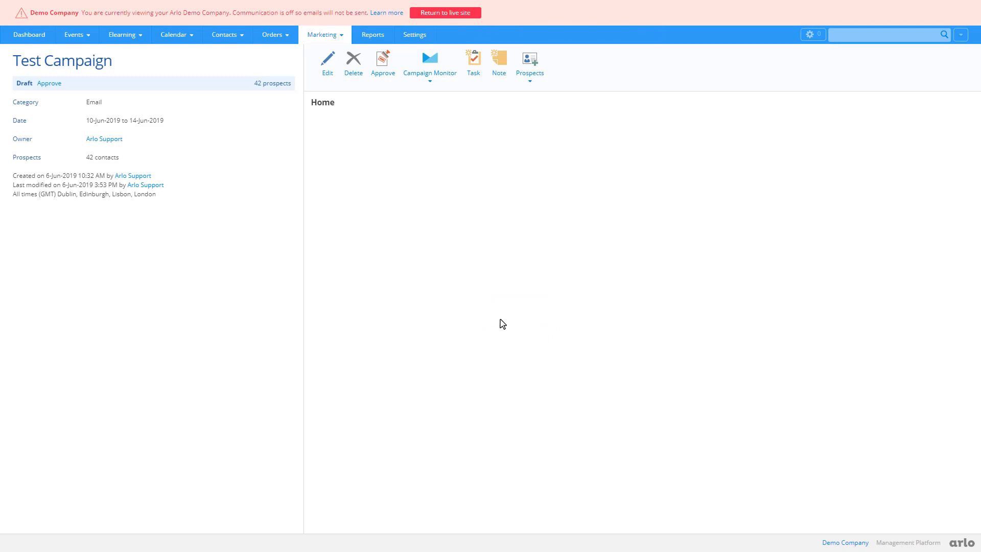
Begin another contact search for campaign prospects based on the All contacts list.
click(531, 79)
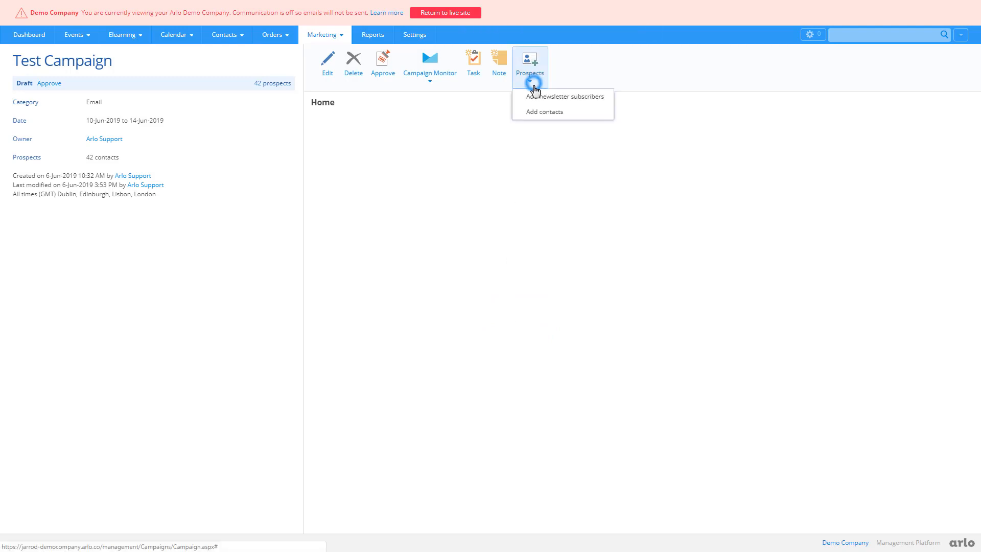
click(538, 114)
click(130, 120)
click(115, 137)
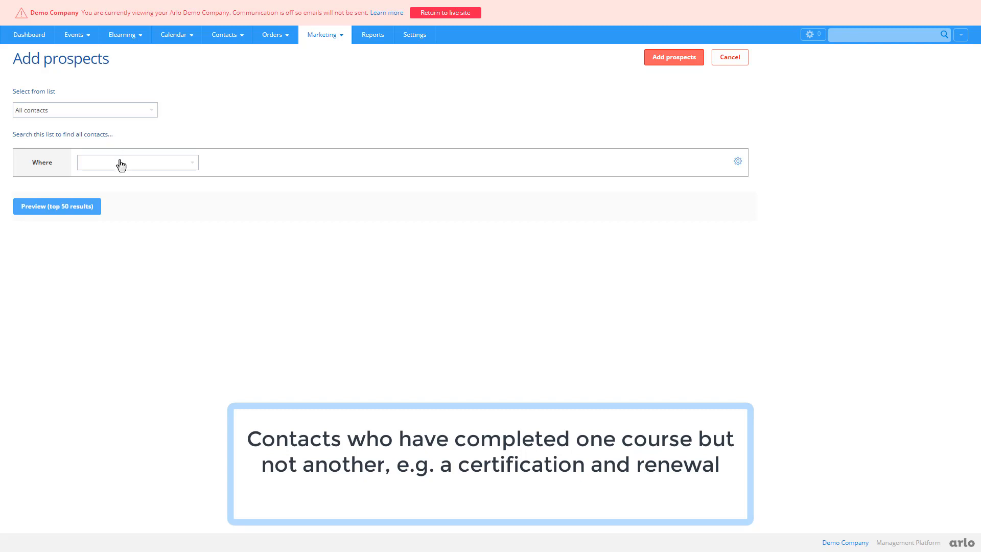
Set the first search condition to the contact's Registrations with the operator "Has completed (template)".
click(121, 162)
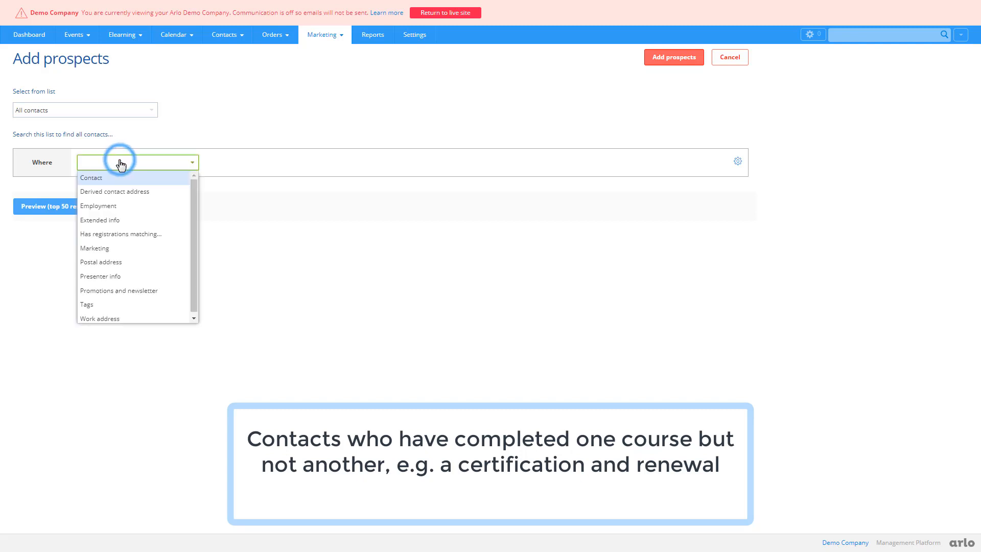
click(94, 180)
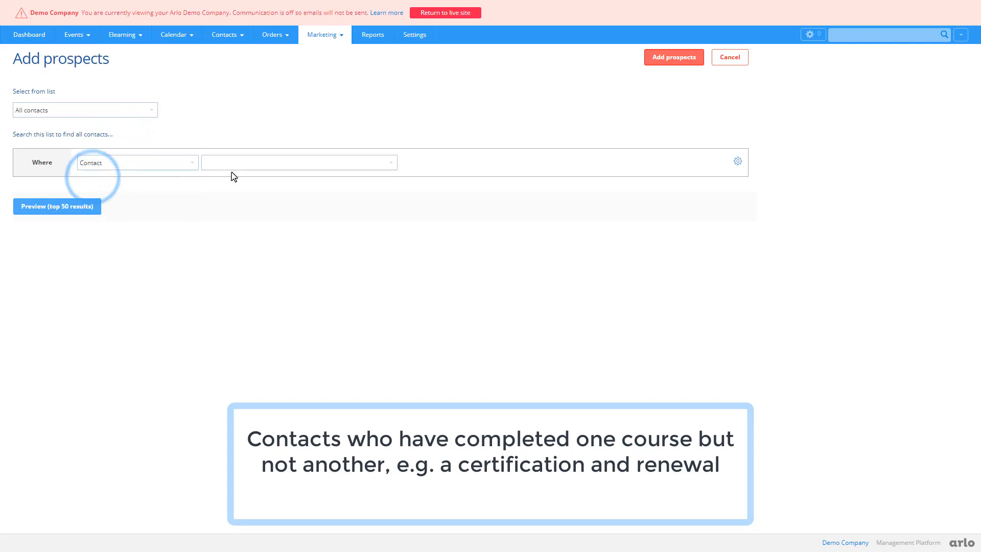
click(390, 164)
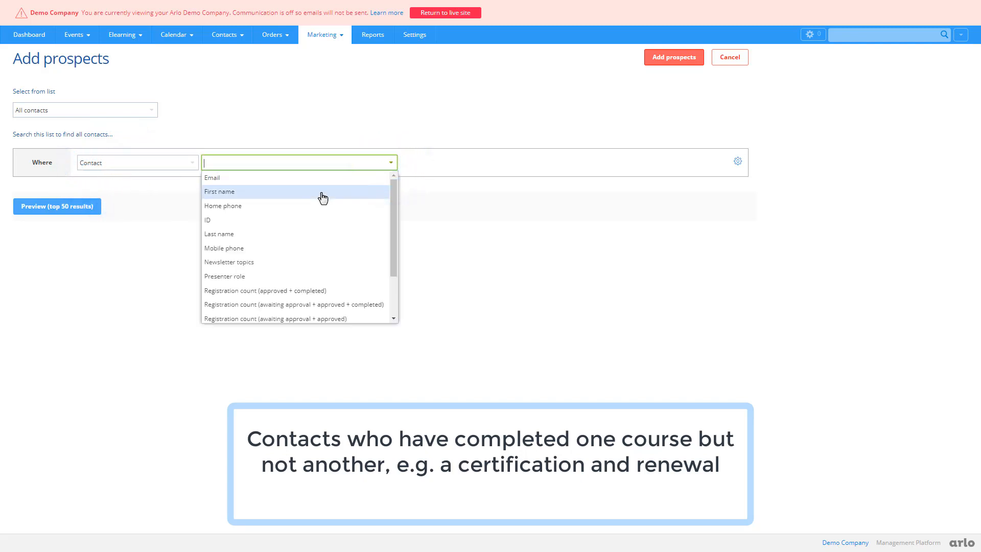
scroll(322, 197, down, 2)
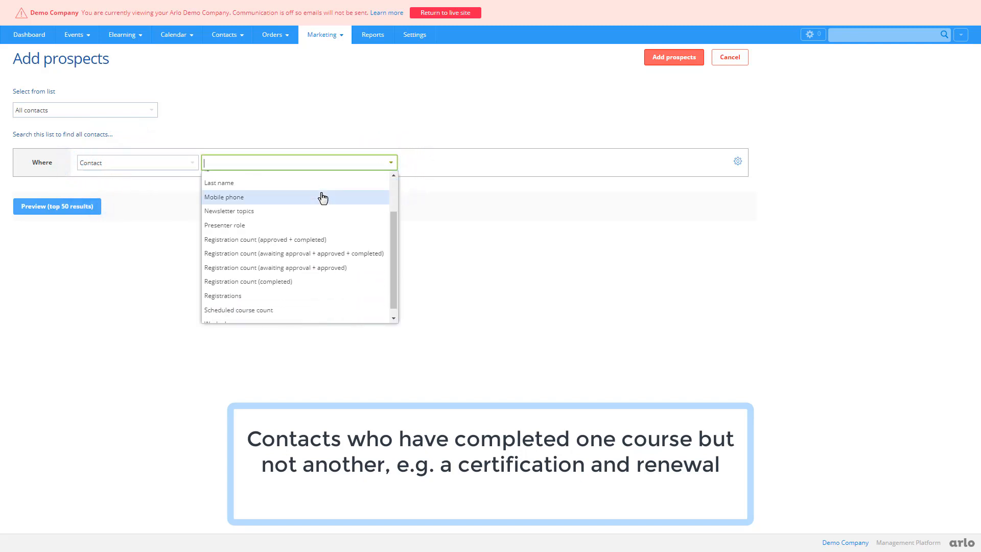
click(223, 289)
click(456, 164)
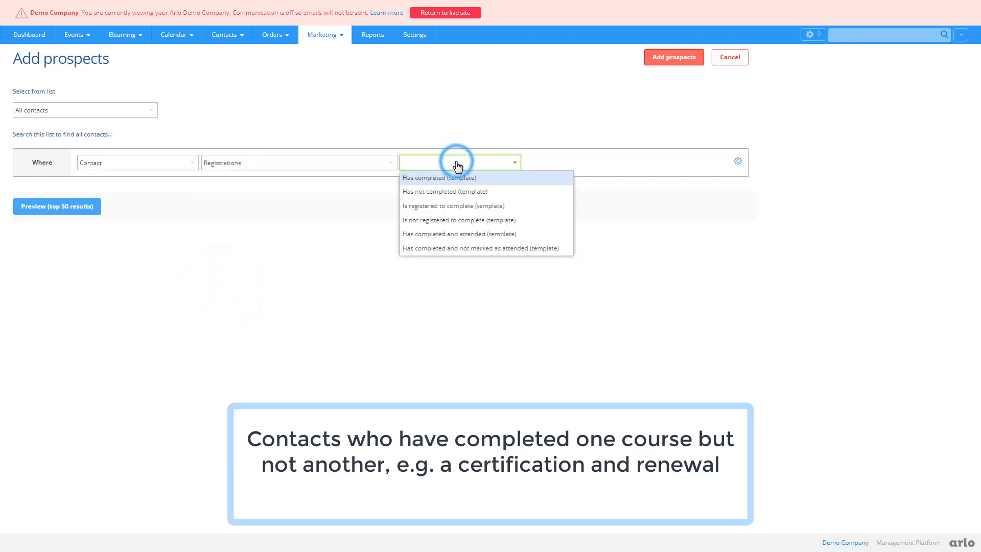
click(430, 177)
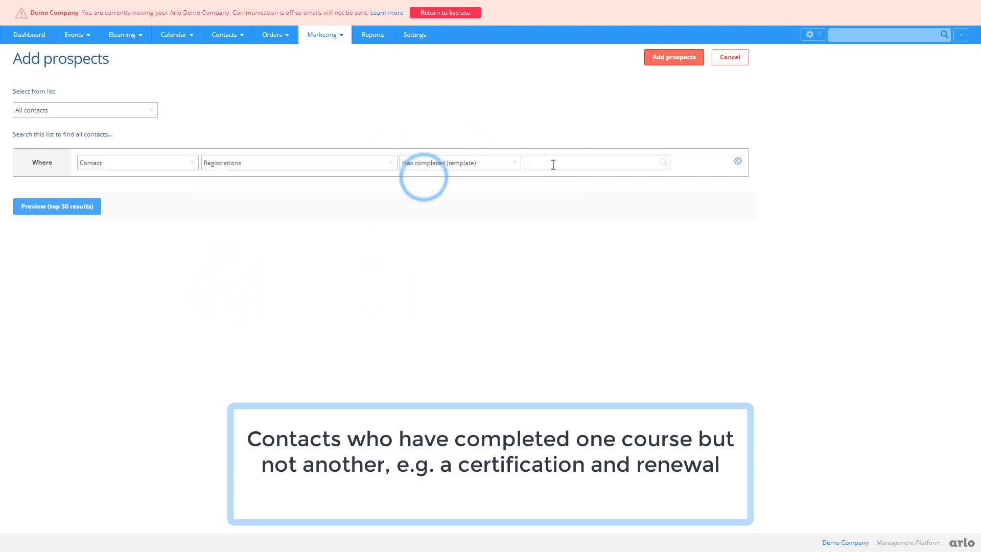
Choose "Sample # Certification Course" as the completed course template in the first condition.
click(553, 164)
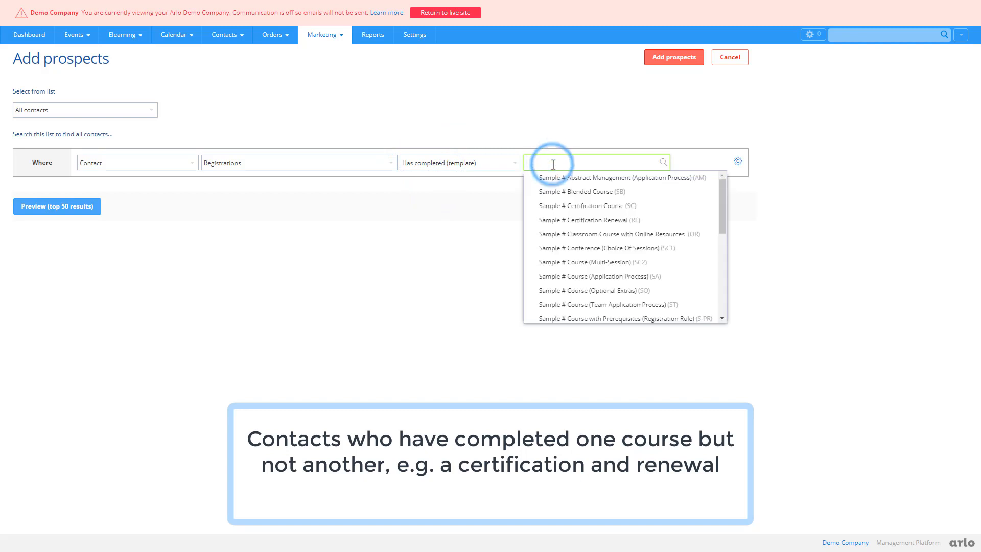
key(Down)
key(Down)
key(Down)
key(Down)
key(Down)
key(Down)
key(Down)
key(Down)
key(Down)
key(Down)
key(Down)
key(Down)
key(Down)
key(Down)
key(Down)
key(Down)
key(Down)
key(Down)
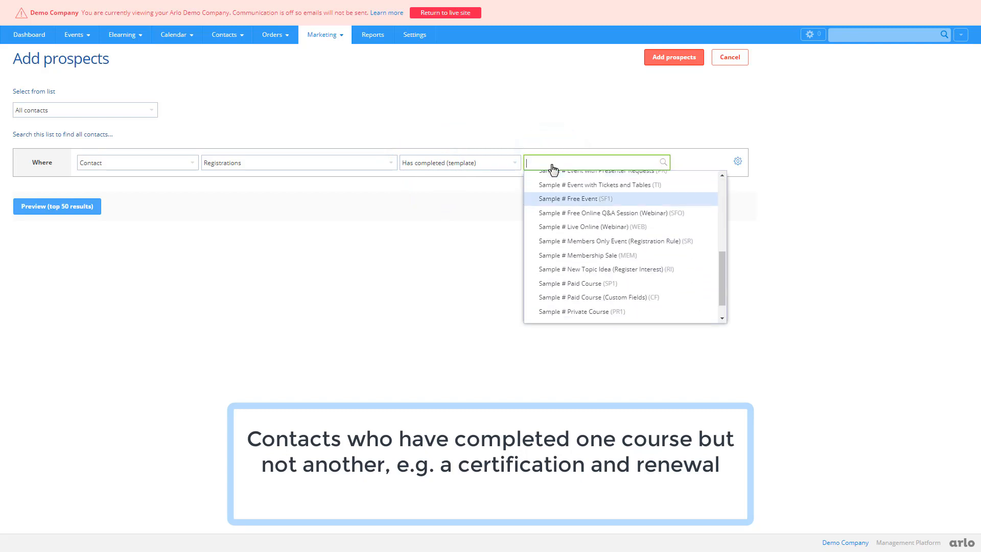
key(Up)
key(Up)
key(Up)
key(Up)
key(Up)
key(Up)
key(Up)
key(Up)
key(Up)
key(Up)
key(Up)
key(Up)
key(Up)
key(Up)
key(Up)
key(Up)
key(Up)
key(Up)
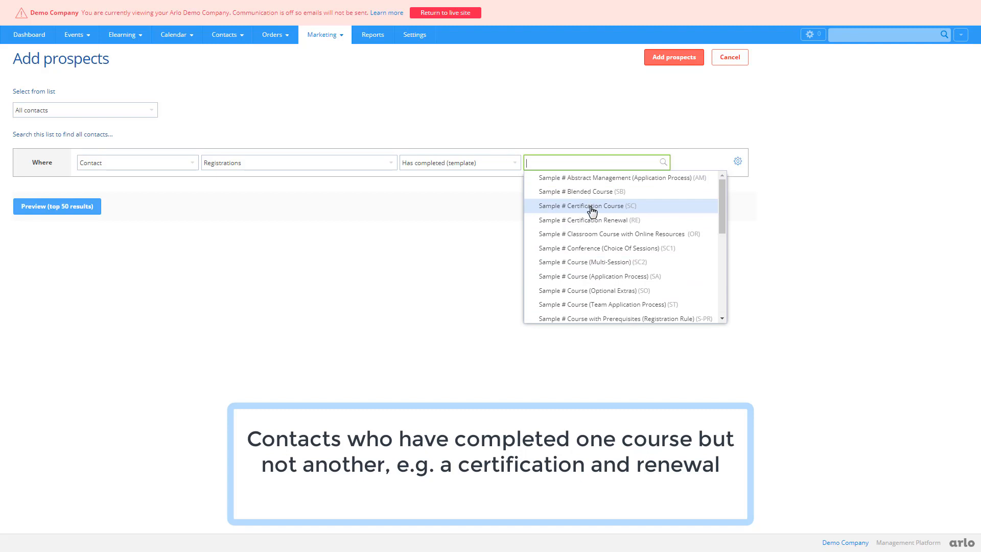
click(592, 206)
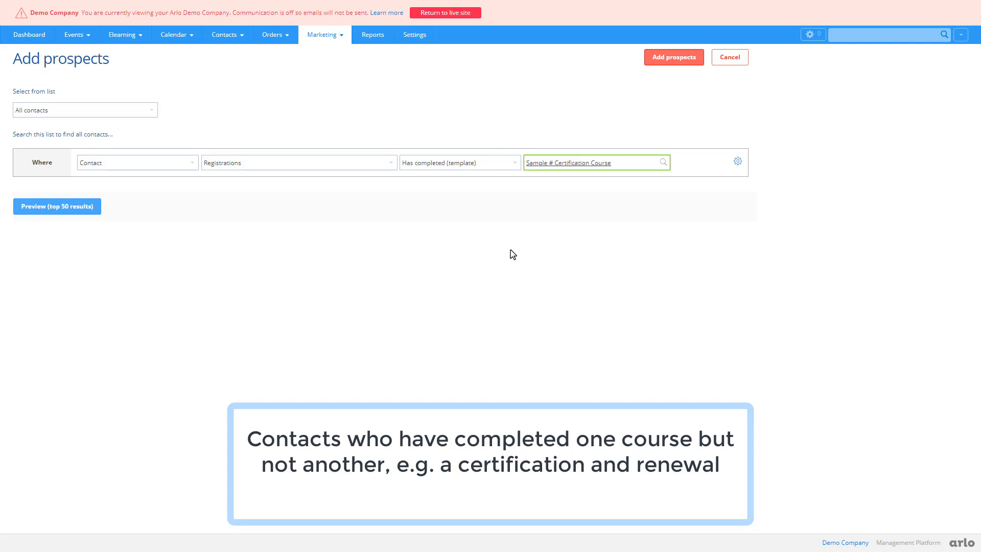
Add an AND condition on the contact's Registrations: "Is not registered to complete (template)" for "Sample # Certification Renewal".
click(737, 162)
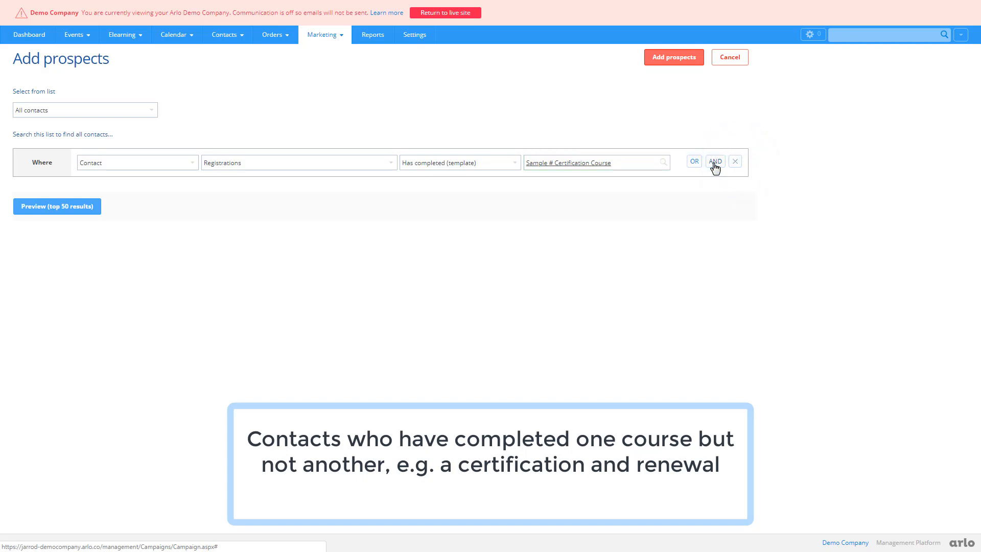
click(715, 164)
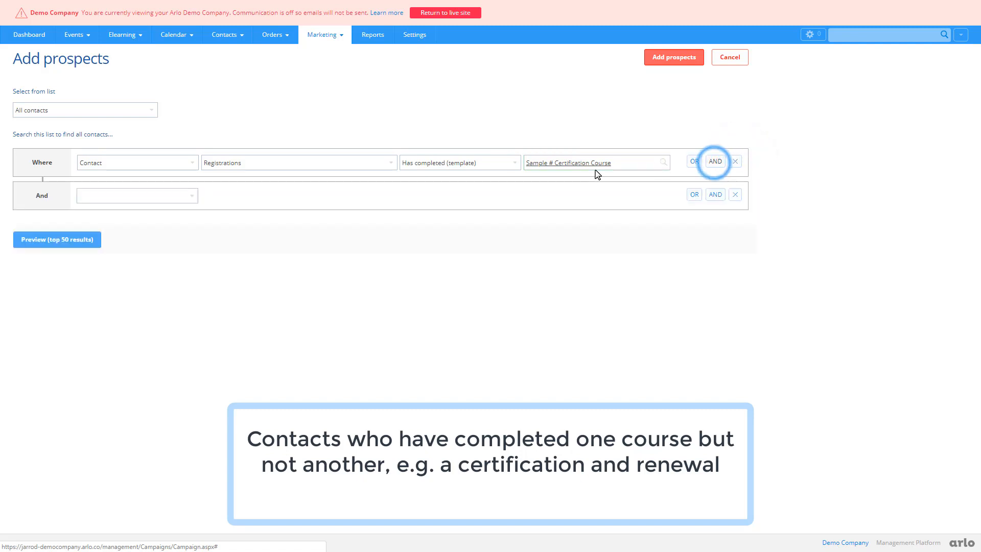
click(182, 195)
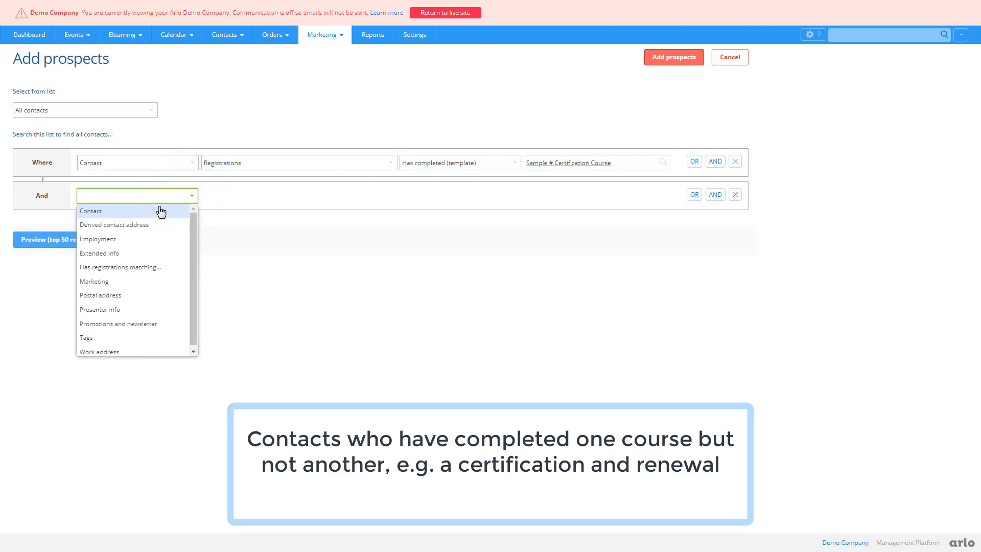
click(160, 211)
click(391, 196)
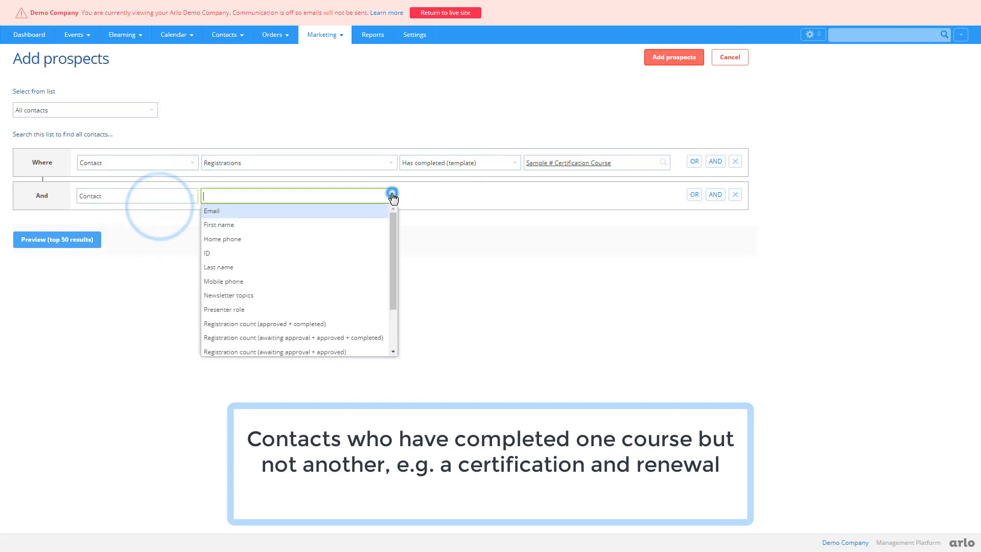
scroll(259, 313, down, 2)
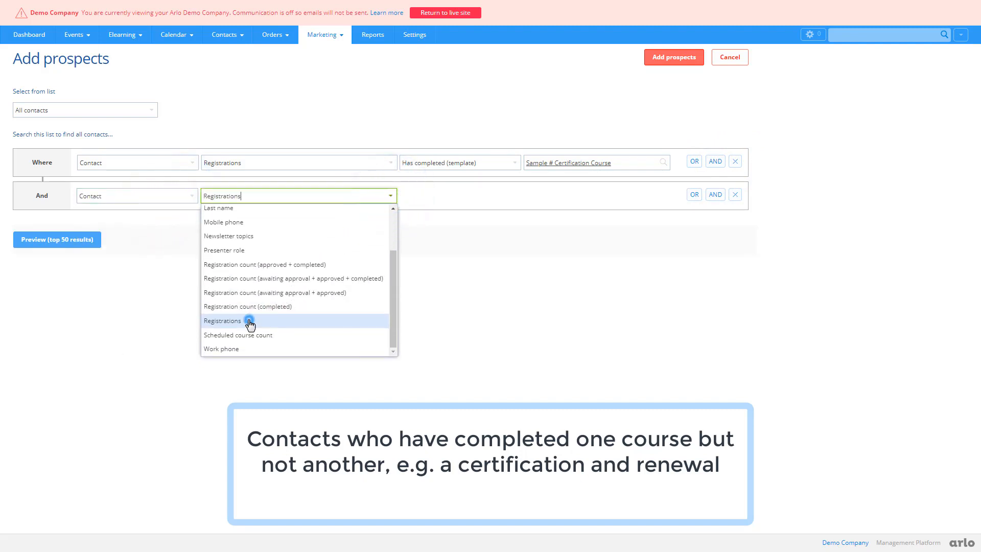
click(249, 323)
click(511, 199)
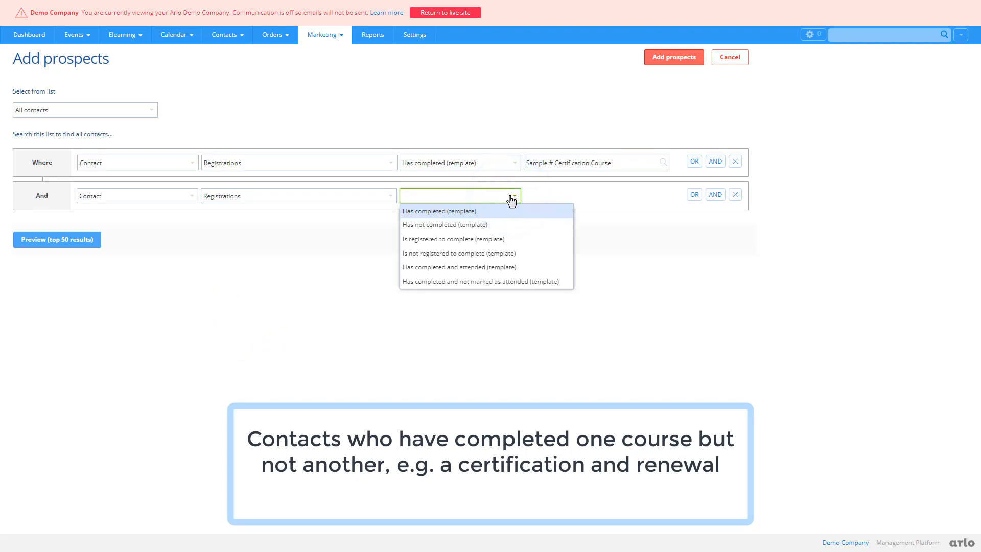
click(449, 255)
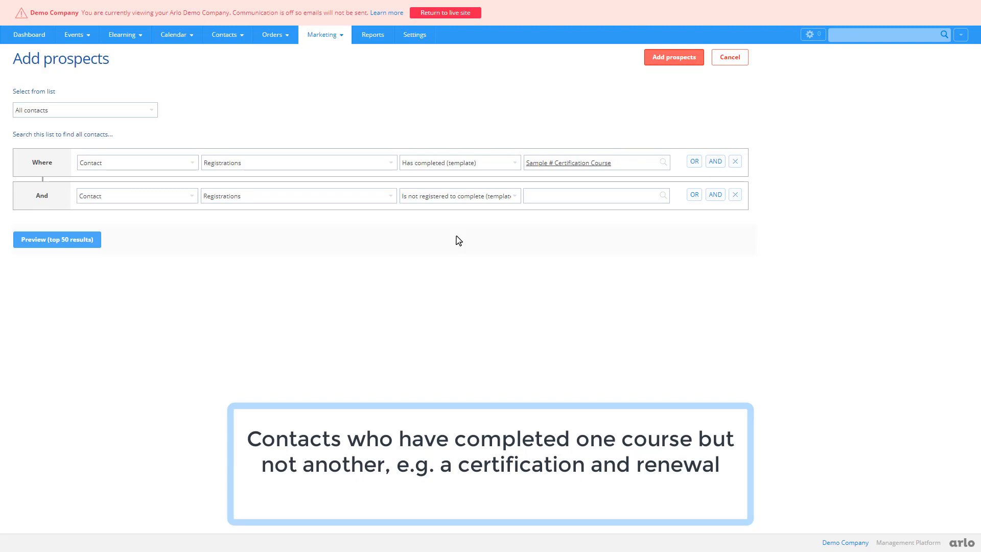
click(569, 196)
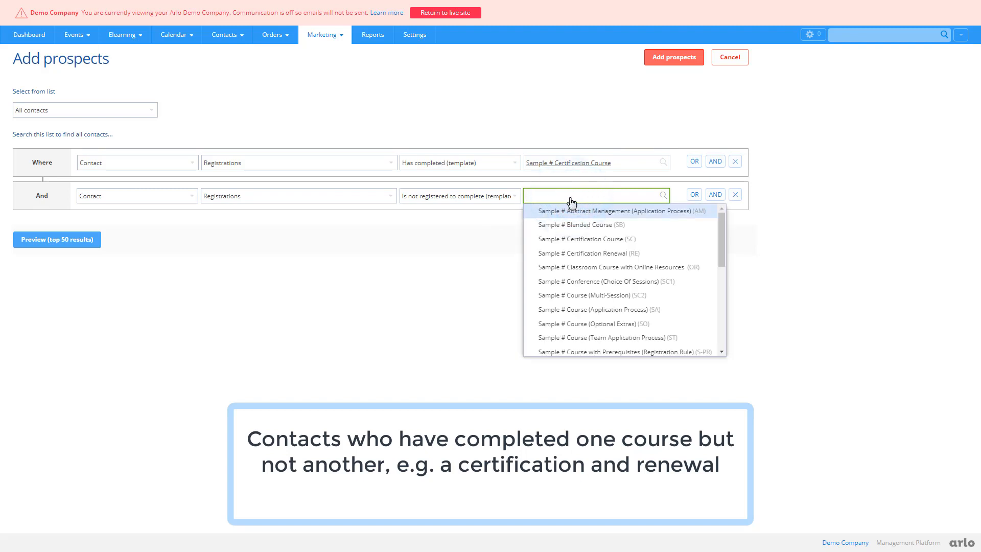
click(571, 255)
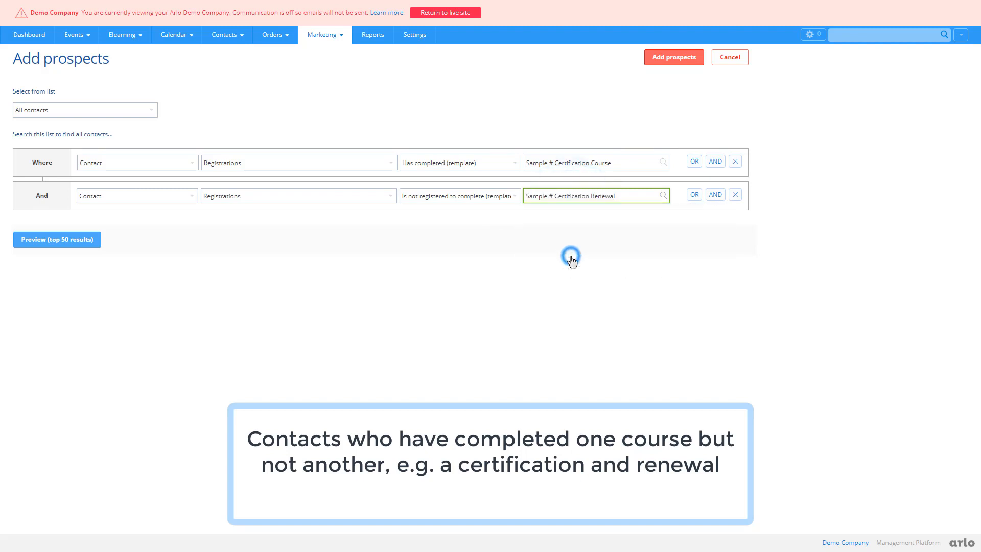
Preview the contacts matching both registration conditions, and clear both conditions from the search.
click(90, 243)
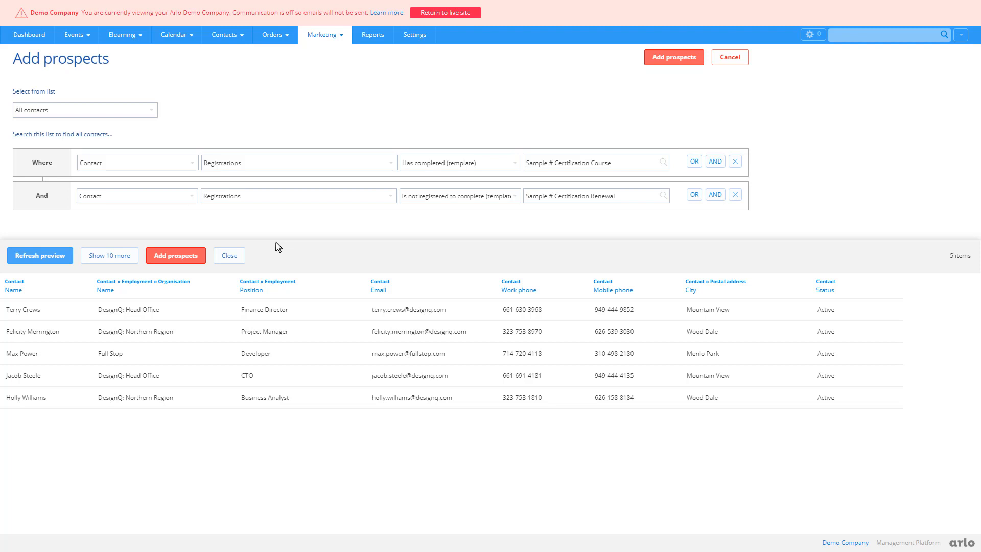
click(228, 256)
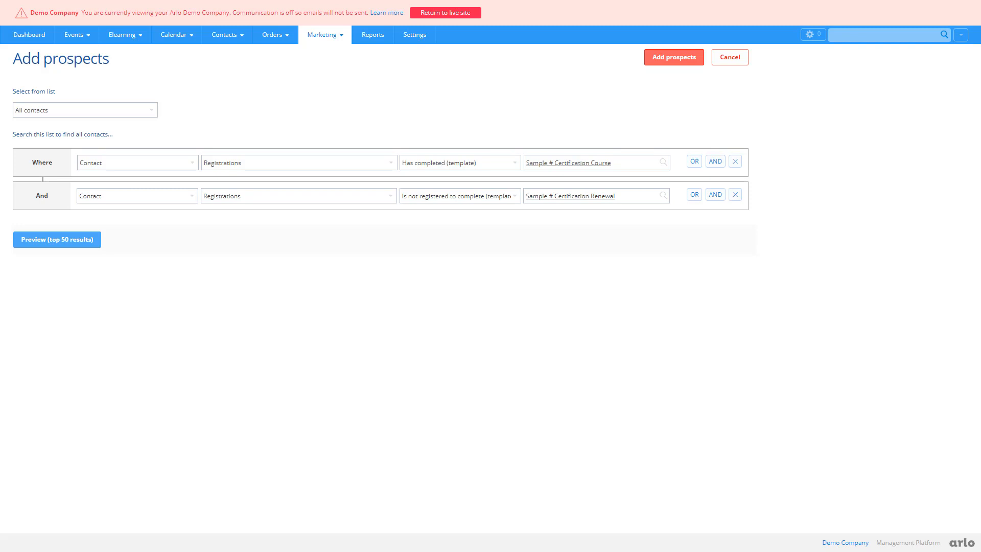
click(735, 195)
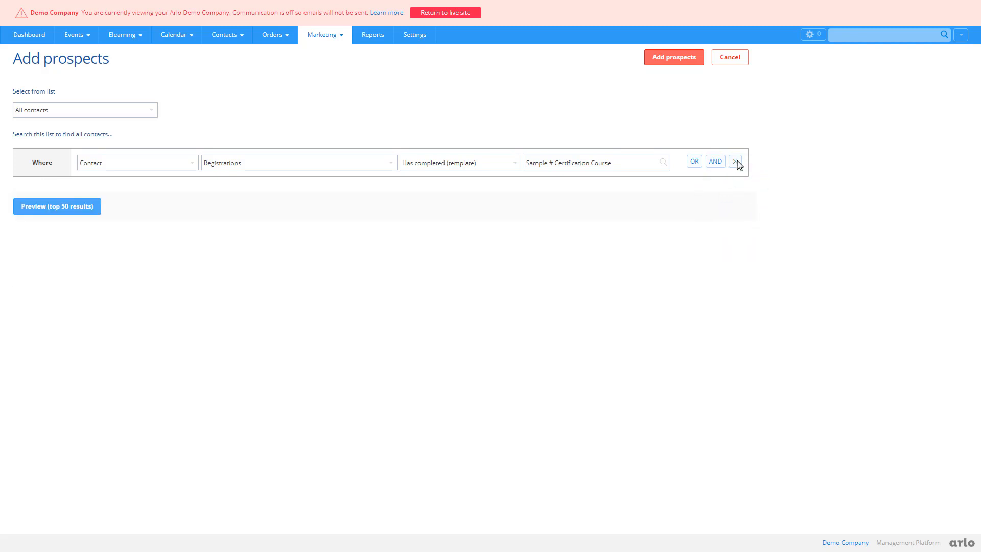
click(736, 162)
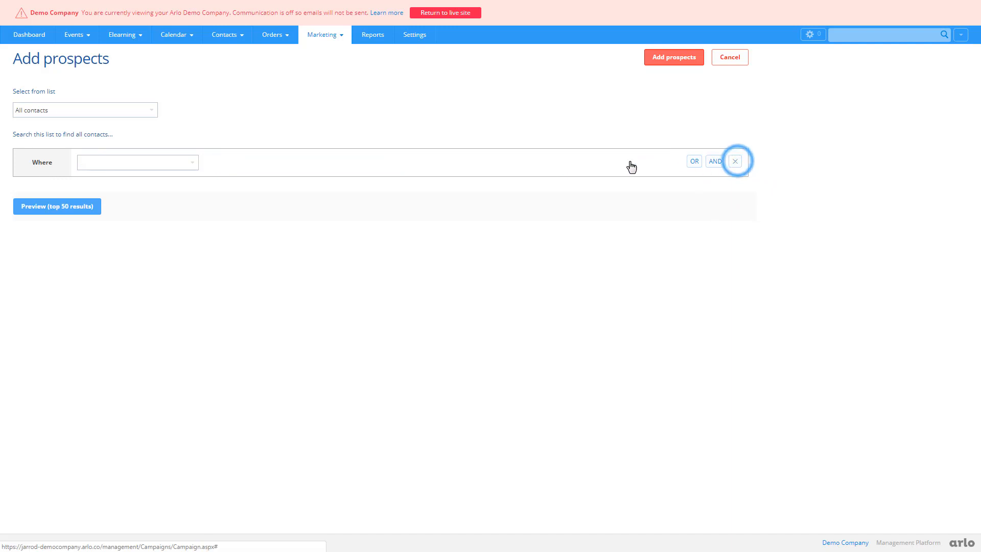
Base the search on "Has registrations matching..." and add a criterion on the Event Start date.
click(141, 169)
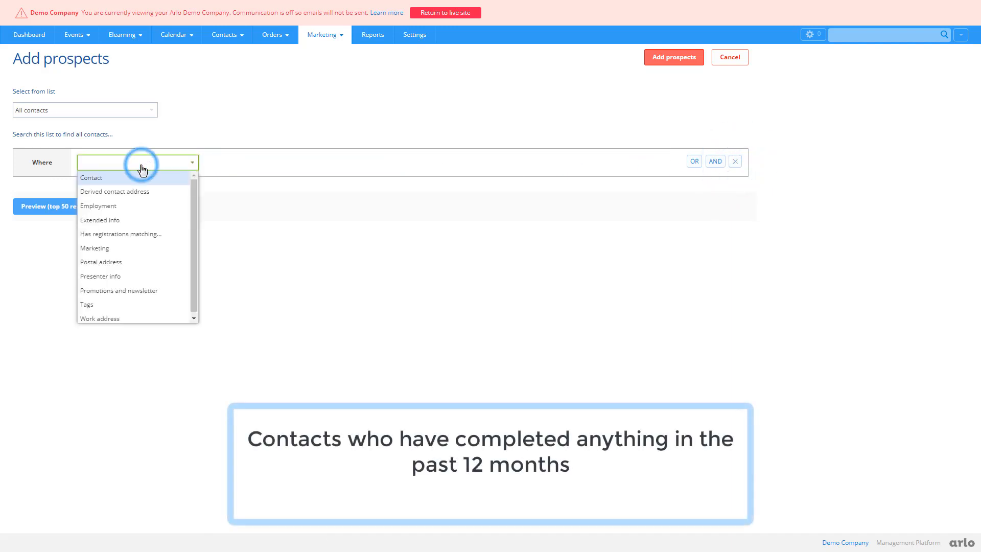
click(147, 235)
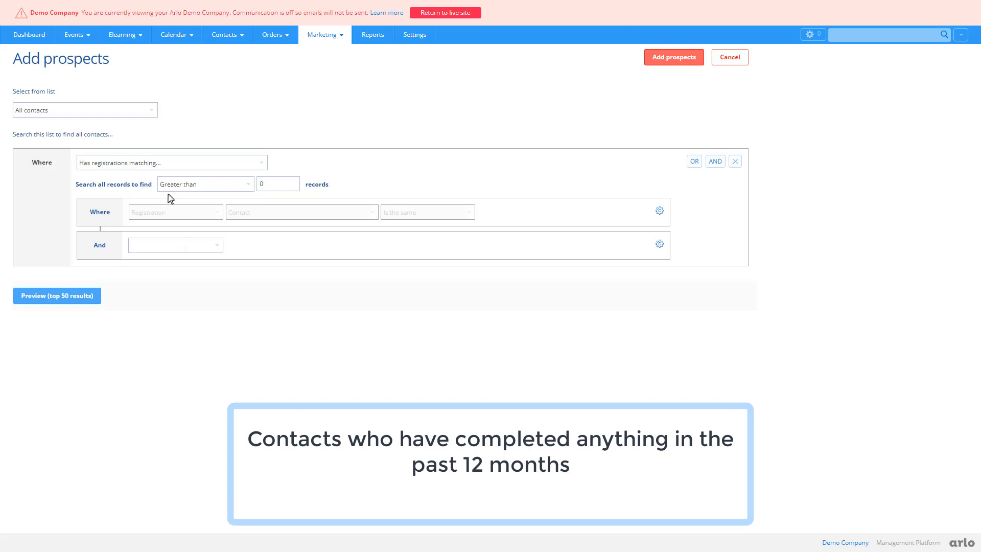
click(167, 245)
click(155, 289)
click(254, 248)
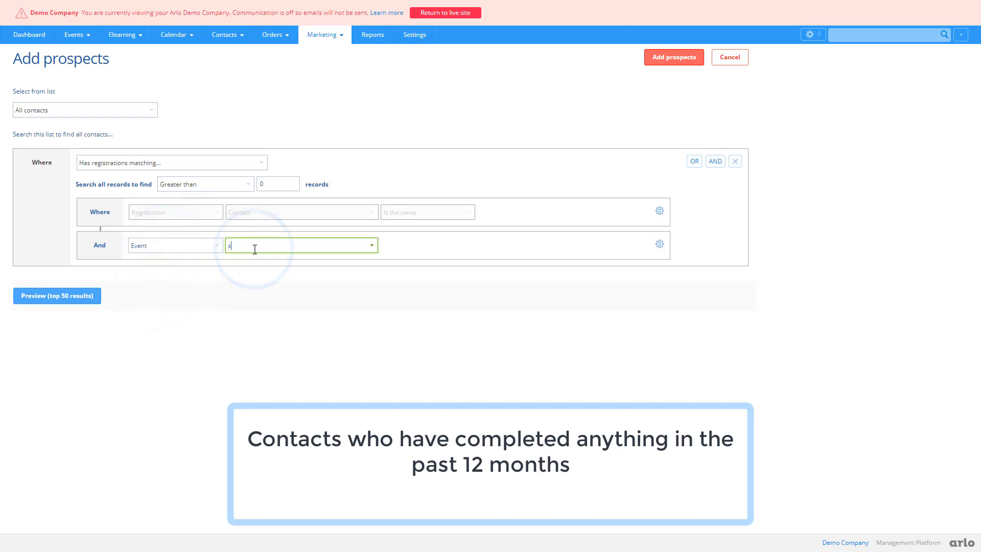
text(st)
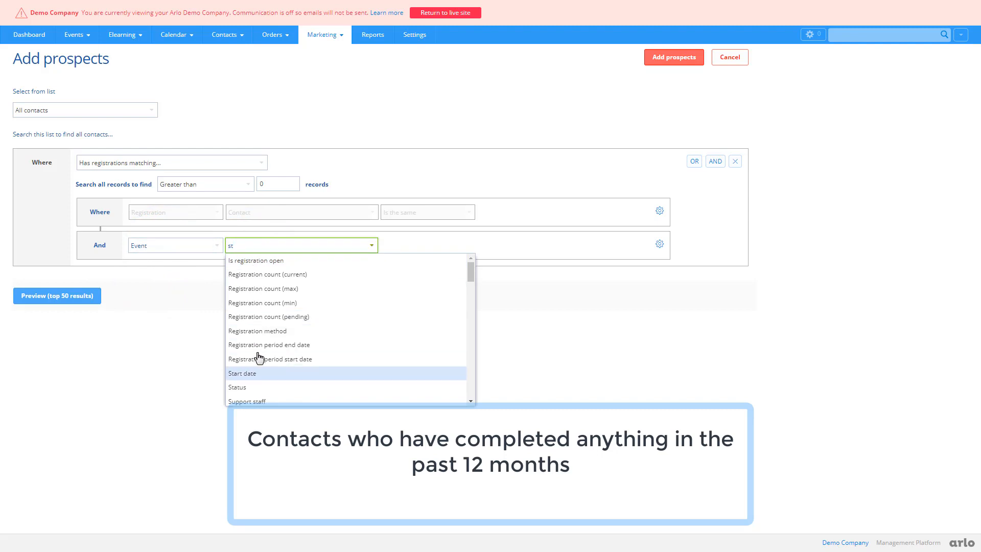
click(258, 373)
Limit the event start date to "Is within previous (period)" of 1 Years.
click(433, 248)
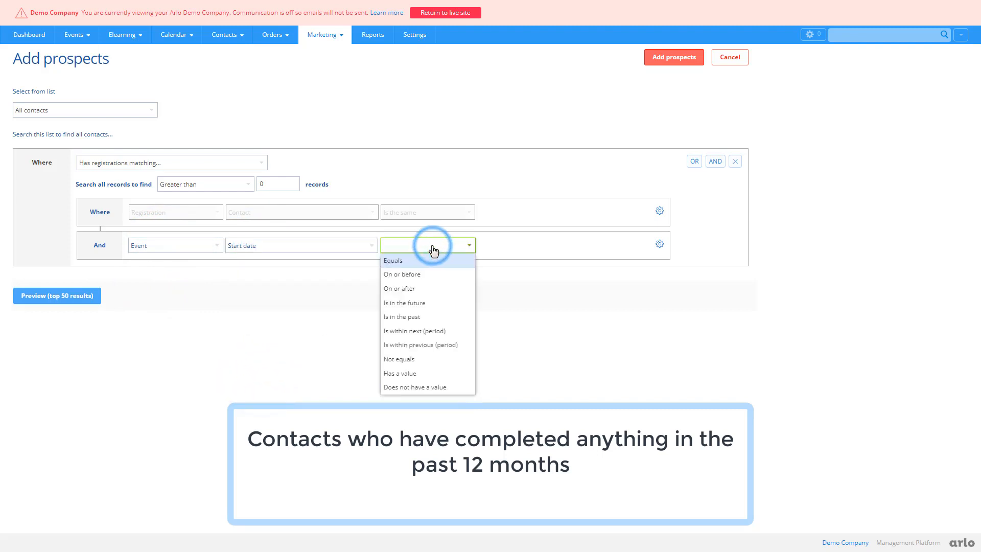
click(418, 345)
click(495, 245)
text(1)
click(582, 247)
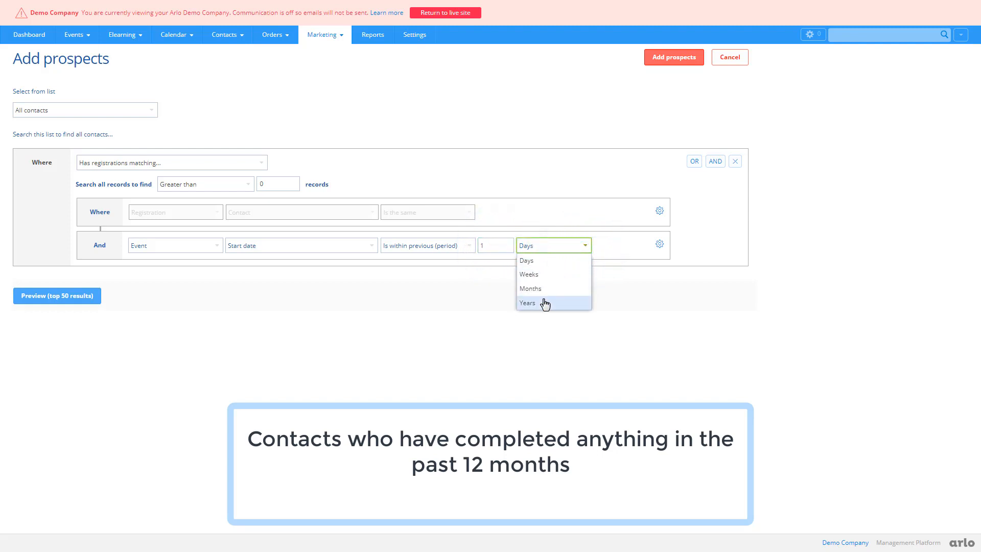
click(544, 304)
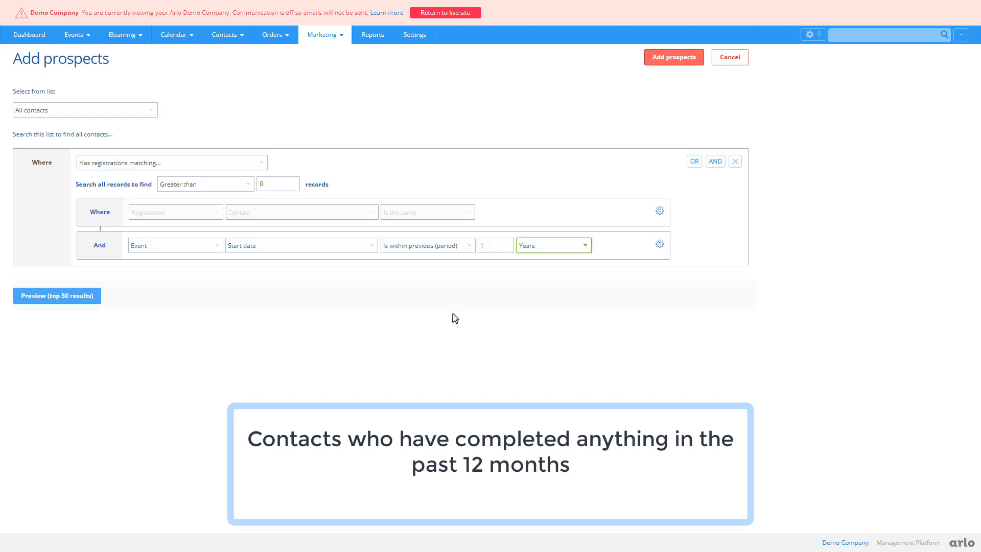
Add an AND criterion within the registration search requiring the Registration Status to be "Not equals" Cancelled.
click(660, 245)
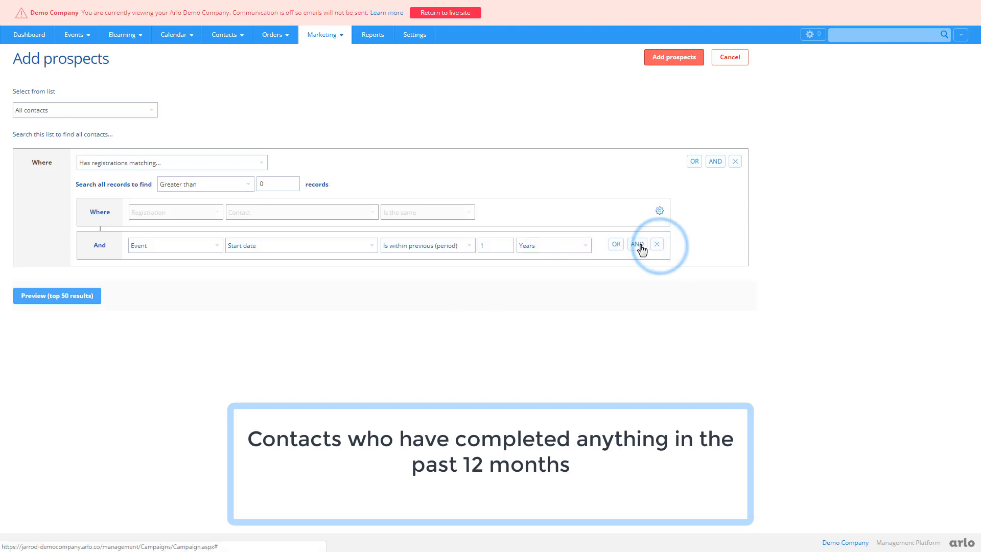
click(637, 244)
click(164, 278)
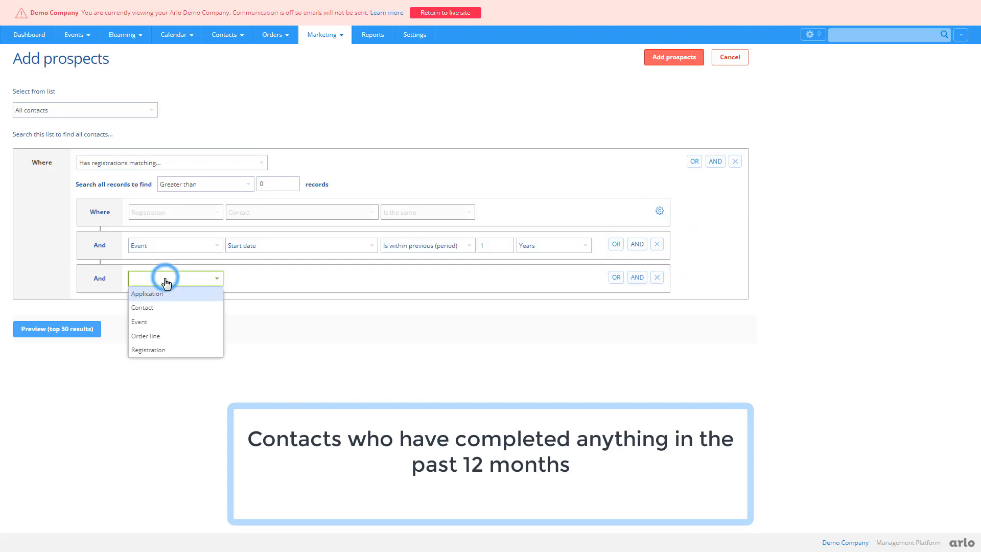
click(162, 351)
click(277, 276)
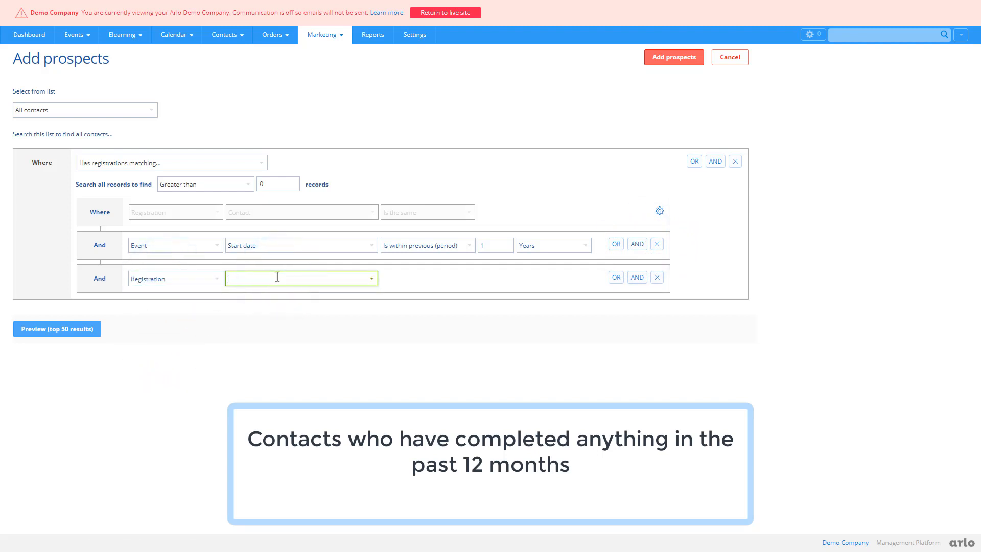
text(status)
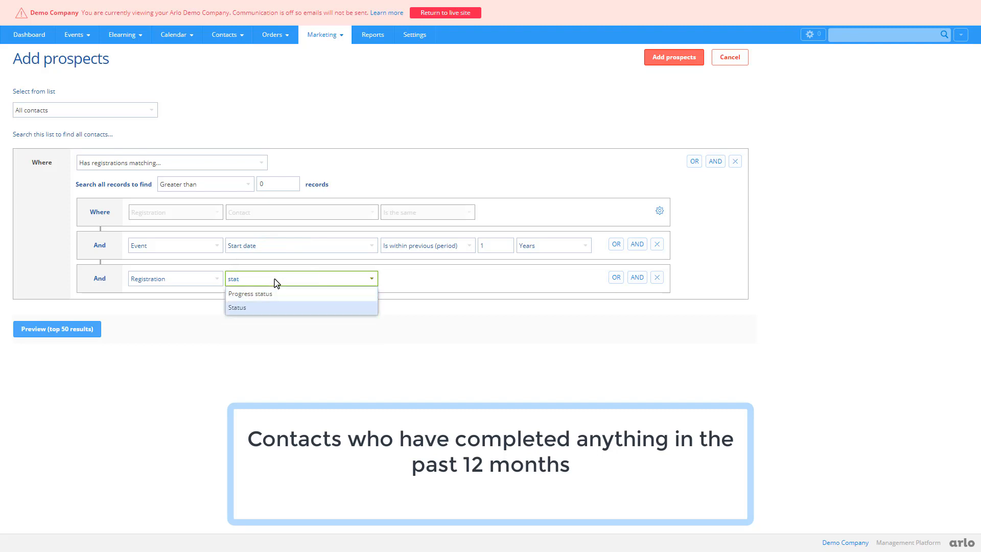
click(254, 309)
click(438, 280)
click(431, 306)
click(506, 279)
click(500, 308)
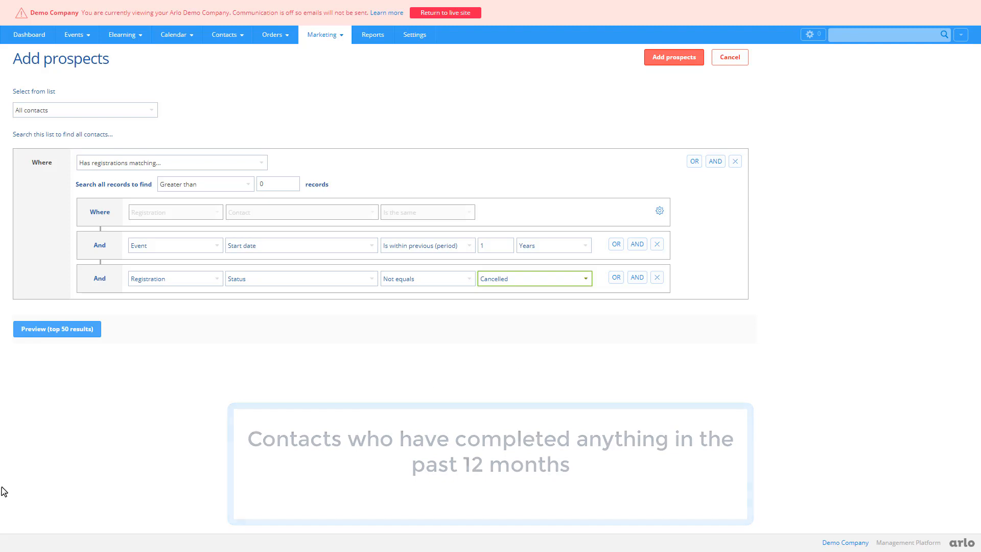
Preview the contacts matching the registration search and add them to the campaign as prospects.
click(57, 328)
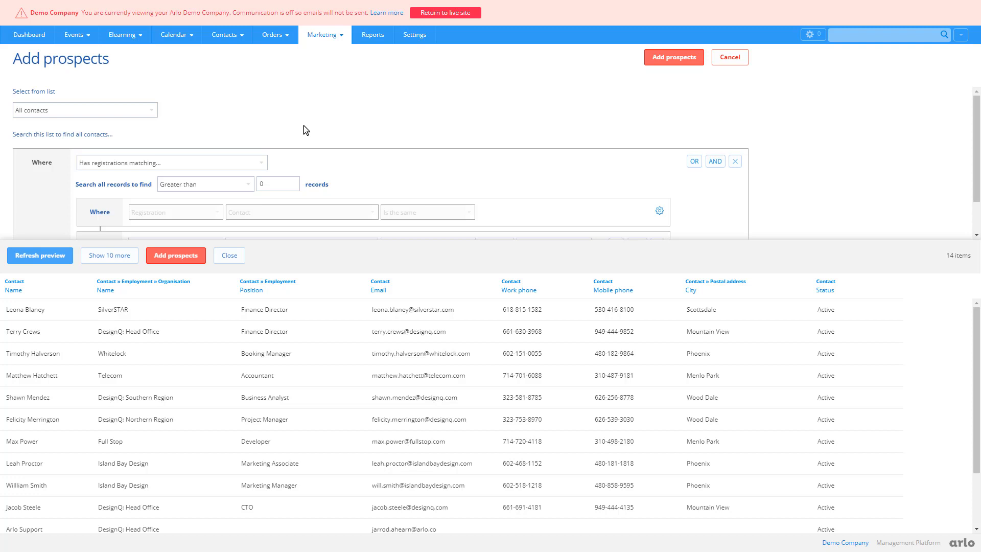
click(176, 255)
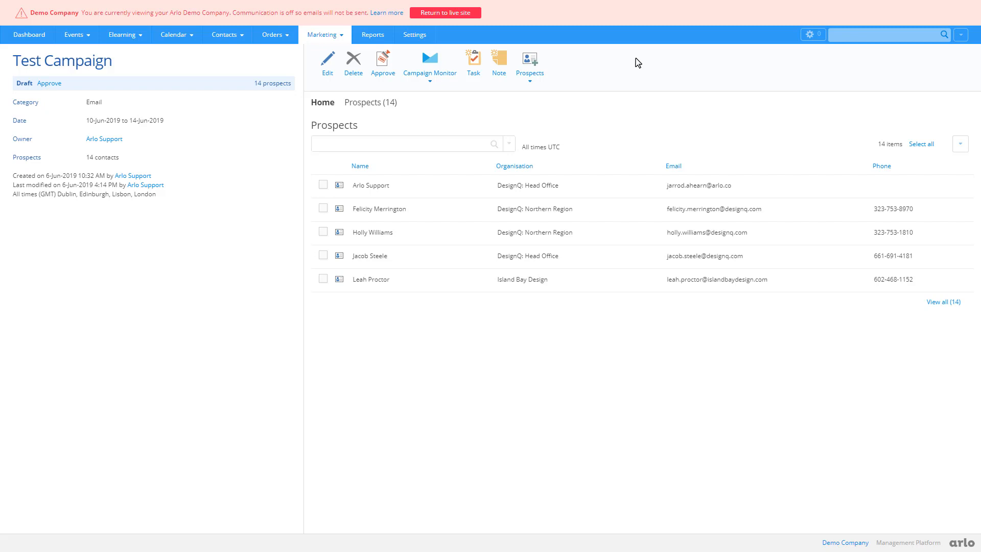
Approve the Test Campaign.
click(51, 83)
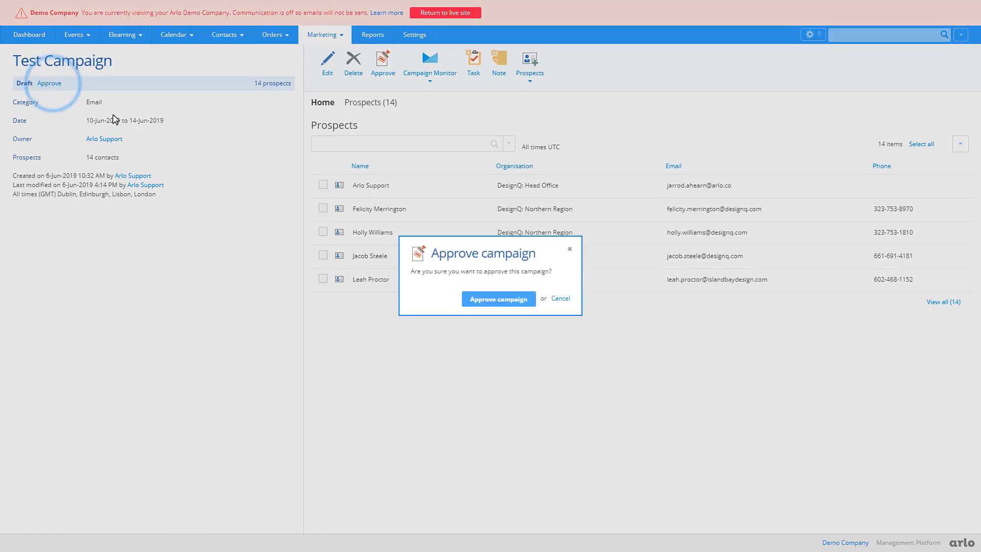
click(479, 301)
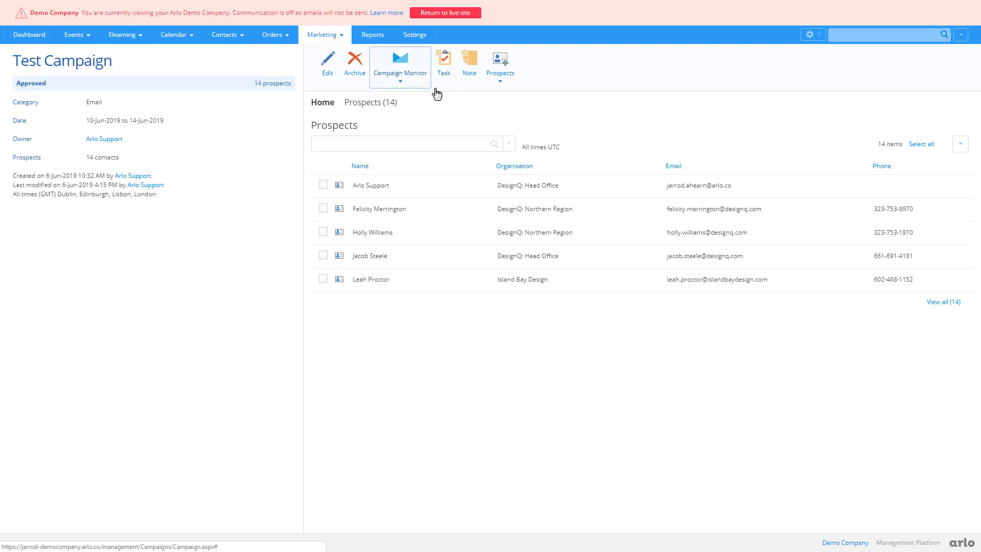
Review the campaign's Campaign Monitor options and the CSV export options for its prospects without running any.
click(412, 87)
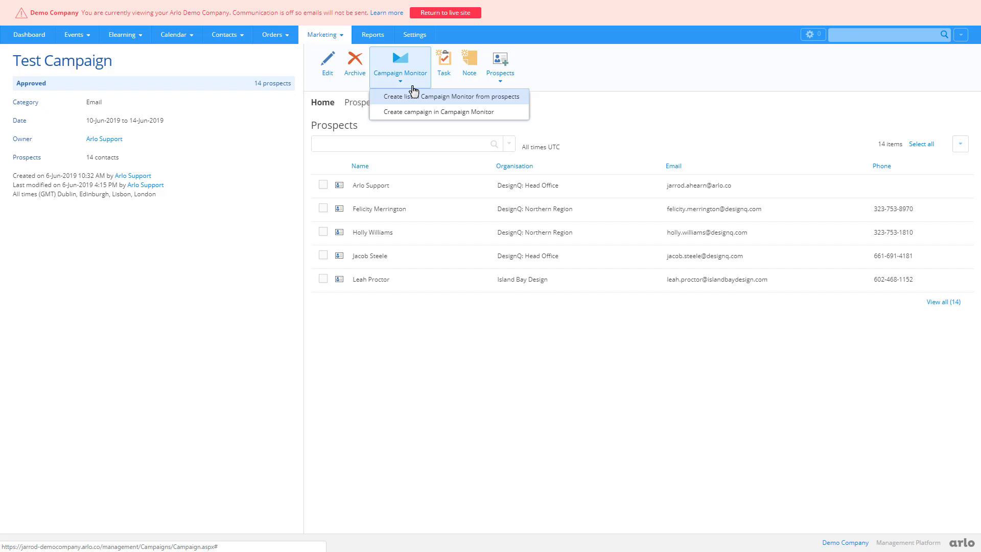
click(561, 107)
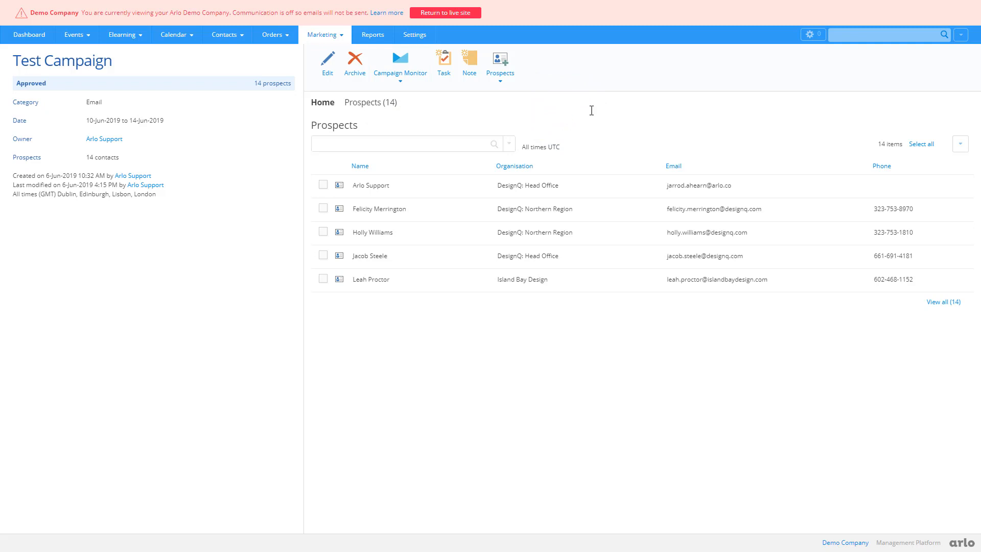
click(961, 144)
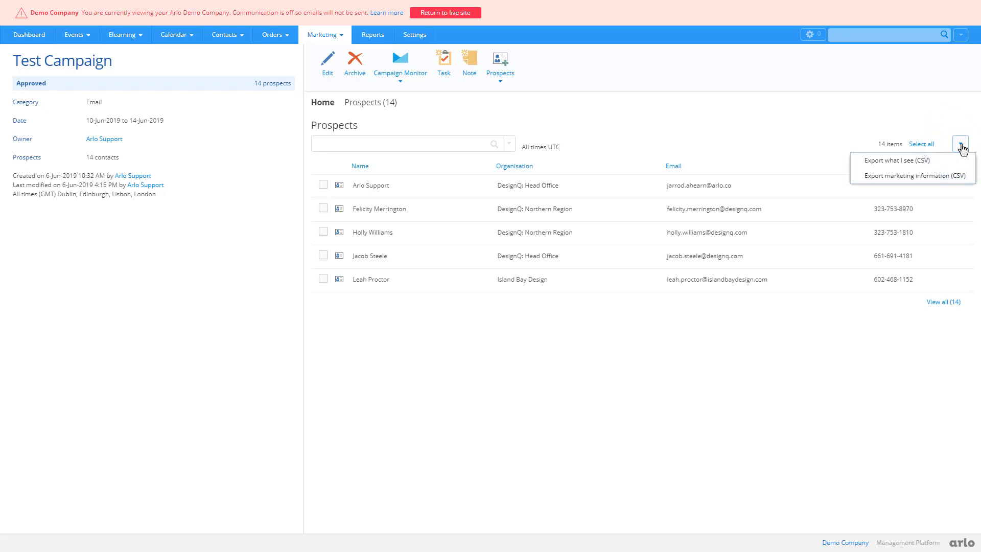
click(892, 167)
click(773, 141)
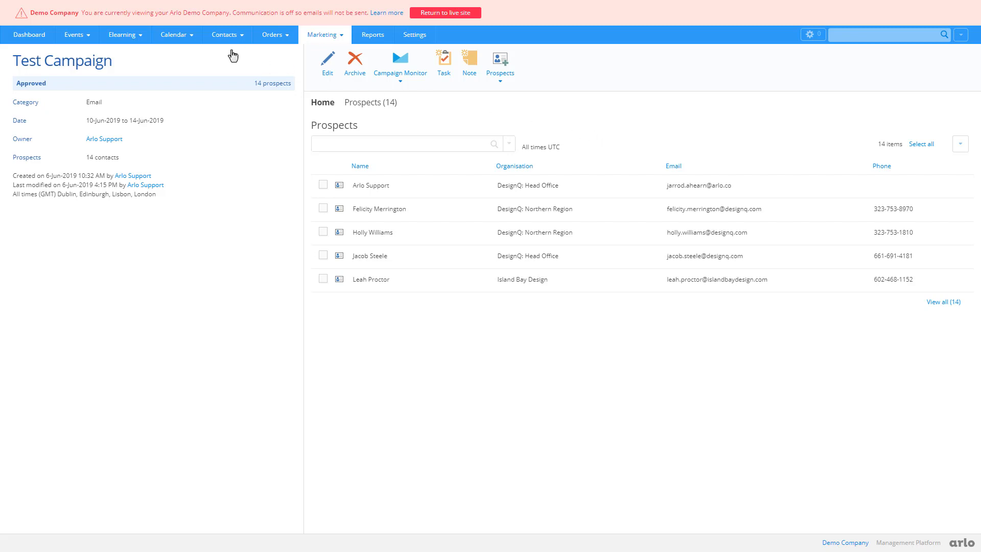
Open the Contacts list and explore its advanced filter with two extra blank conditions, closing it without applying.
mouse_move(232, 54)
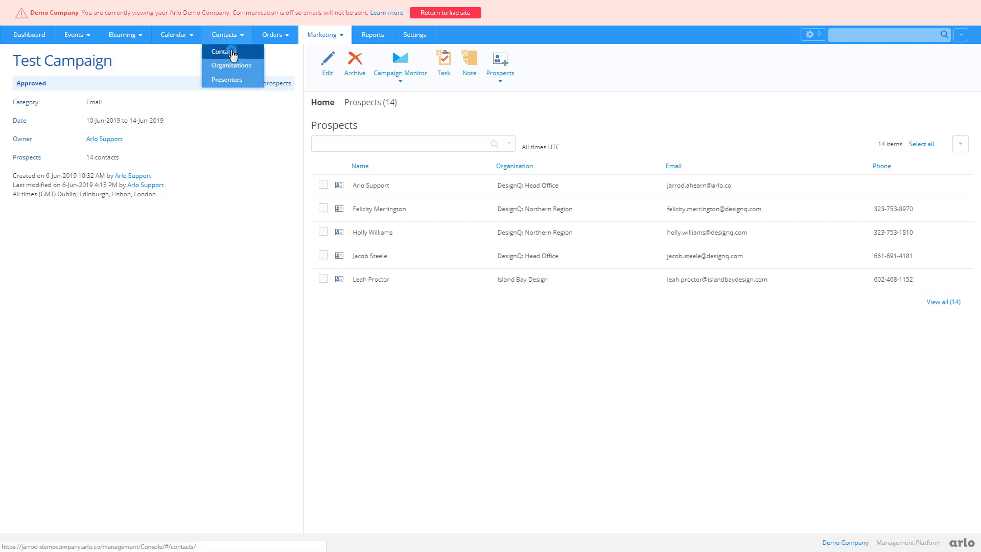
click(232, 52)
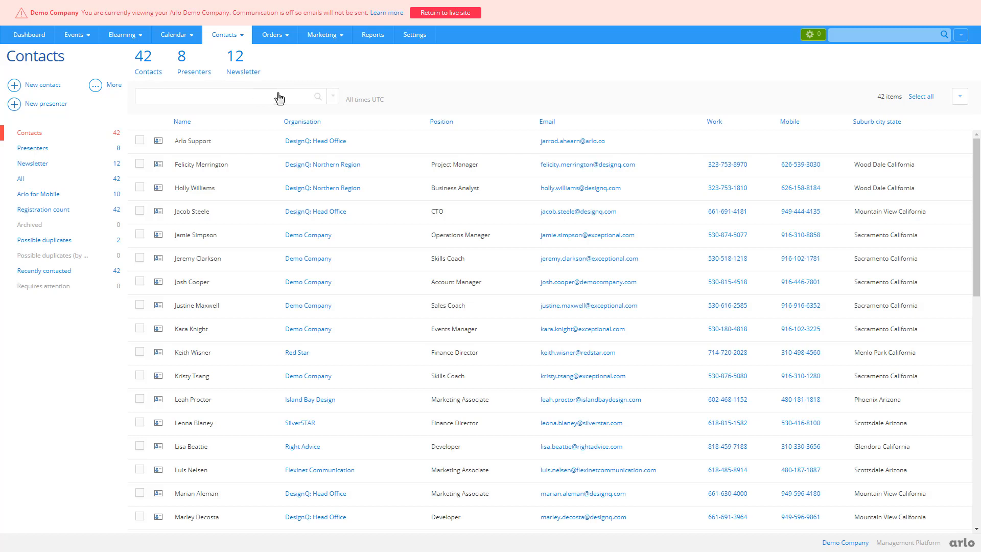
click(333, 97)
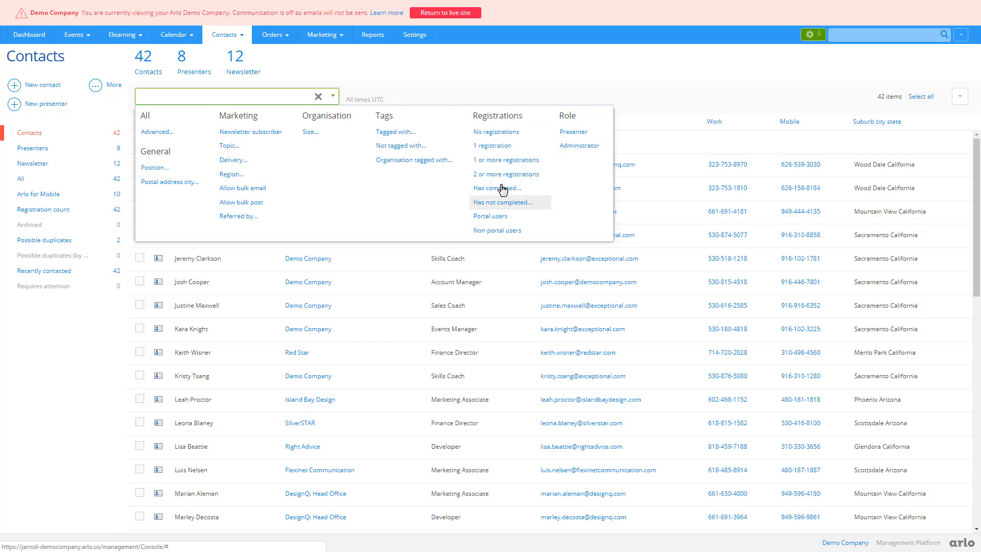
click(160, 133)
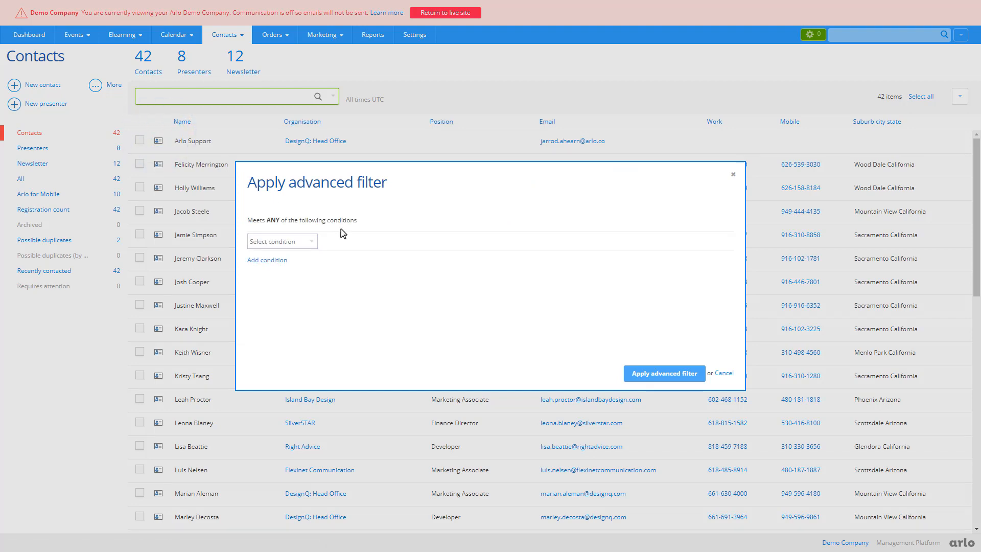
click(268, 259)
click(276, 289)
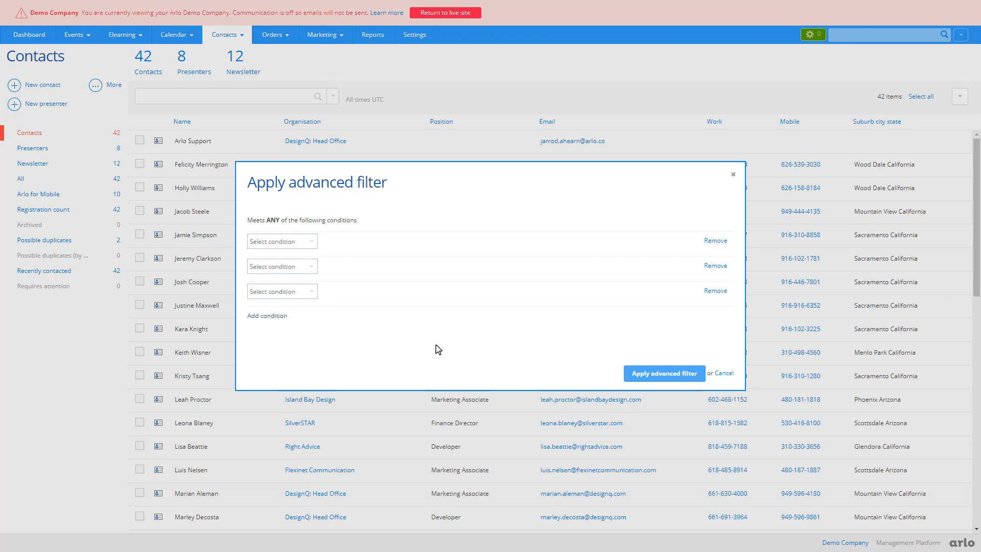
click(732, 174)
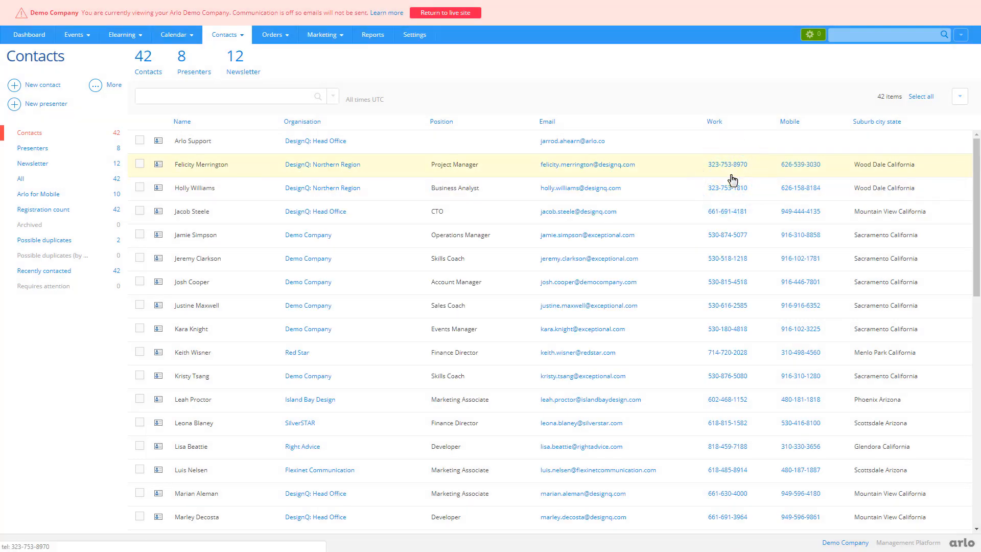
Show the CSV export options available for the contacts list.
click(958, 97)
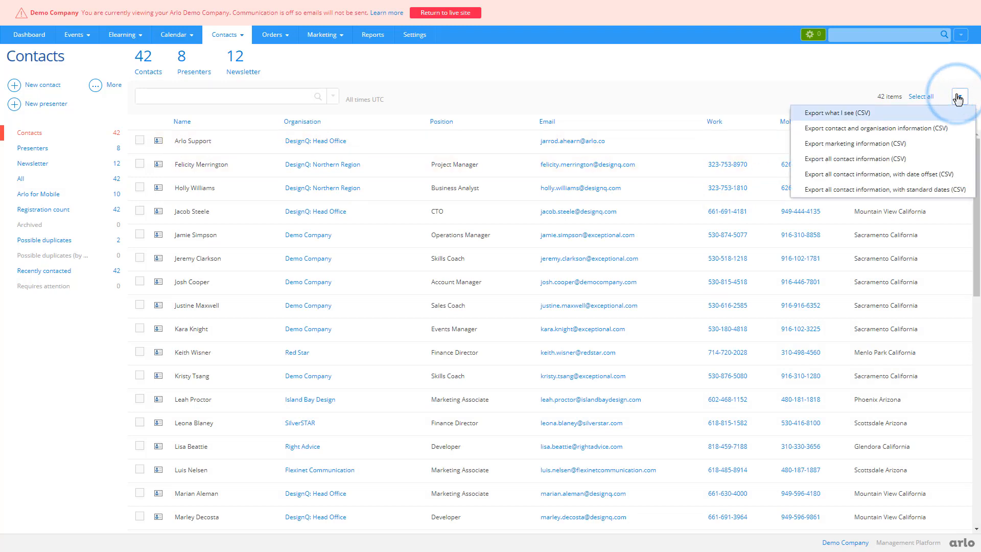